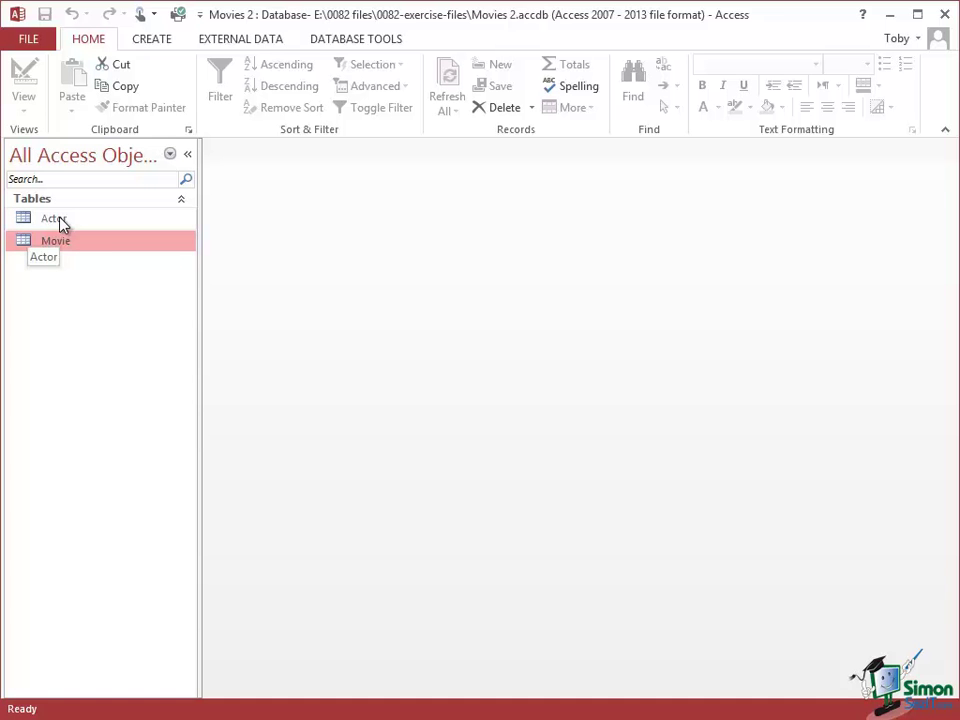
Open the Actor table and start a new column beside its three actor records.
double_click(59, 224)
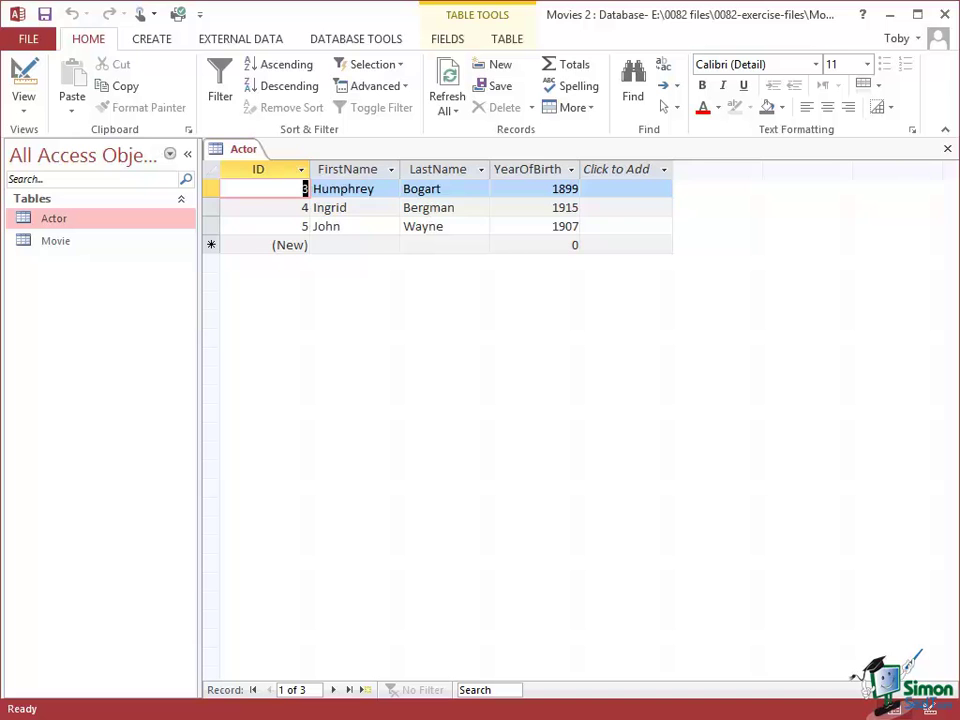
left_click(642, 188)
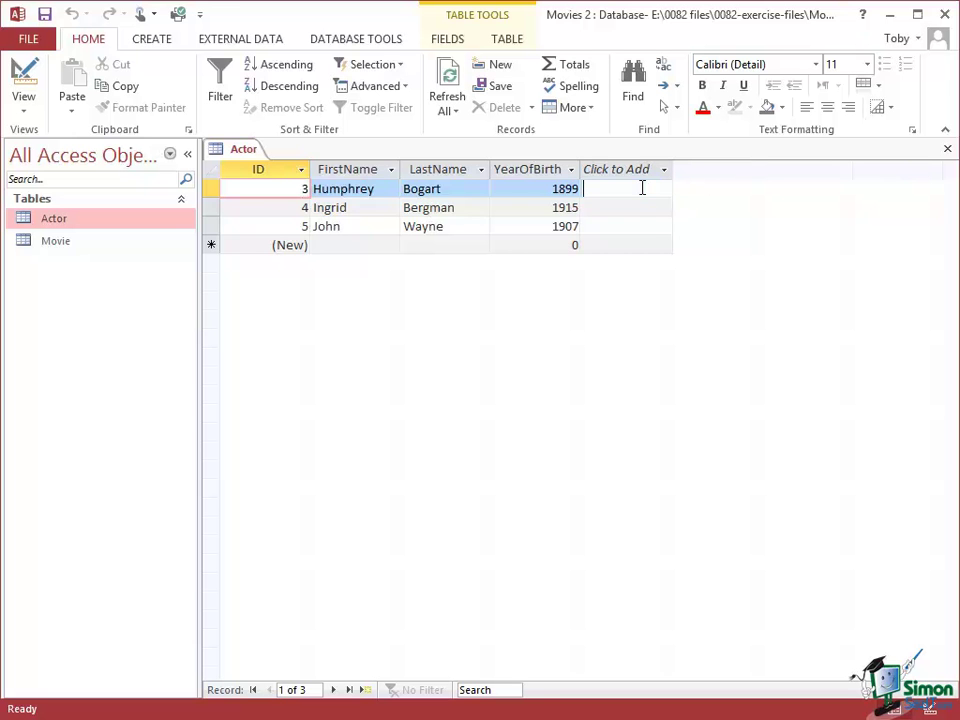
left_click(642, 207)
left_click(641, 224)
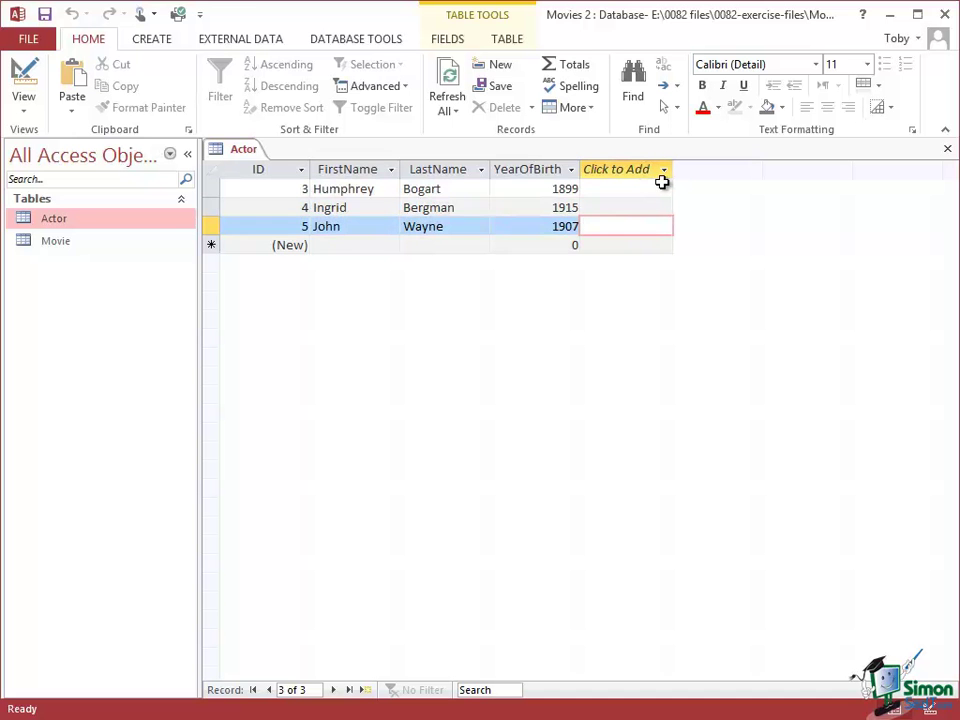
left_click(662, 187)
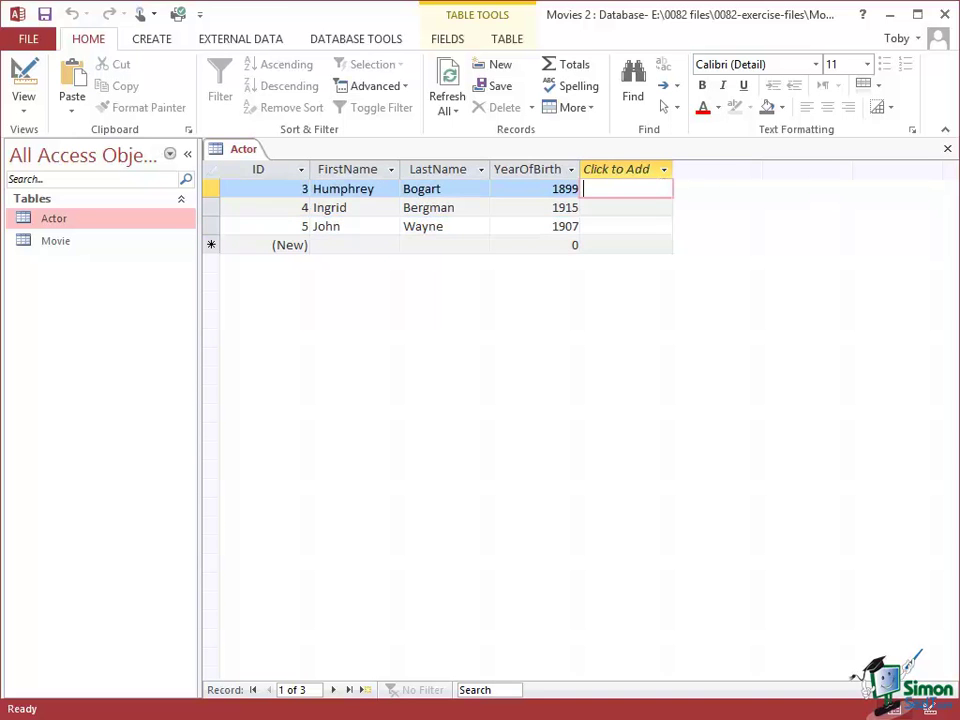
Enter M, F and M in the new Field1 column for the three actors.
type("M")
key("Down")
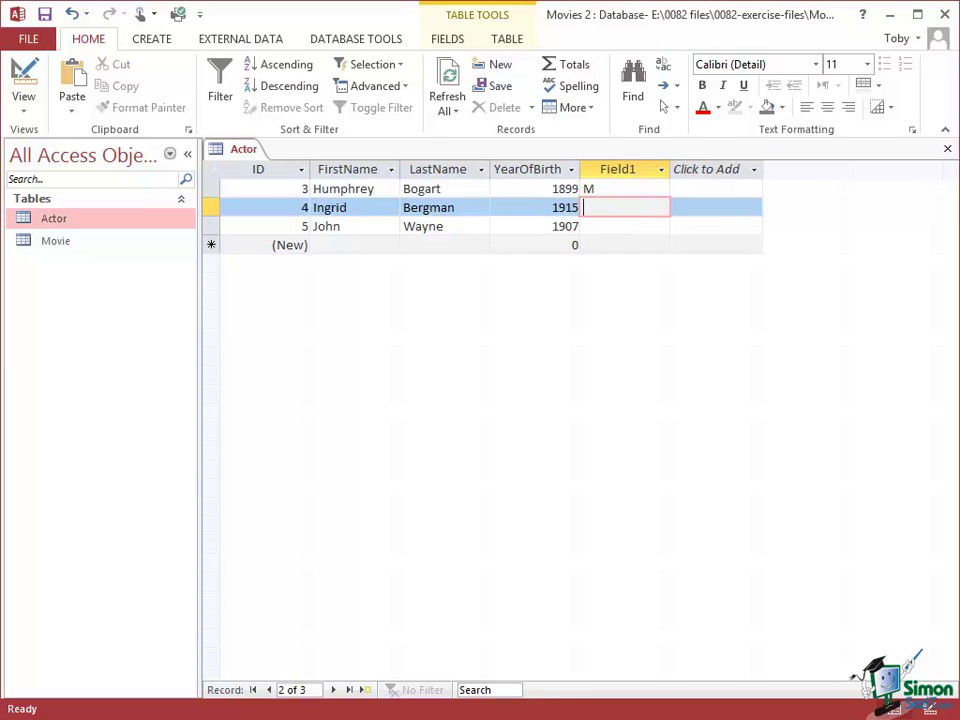
type("F")
key("Down")
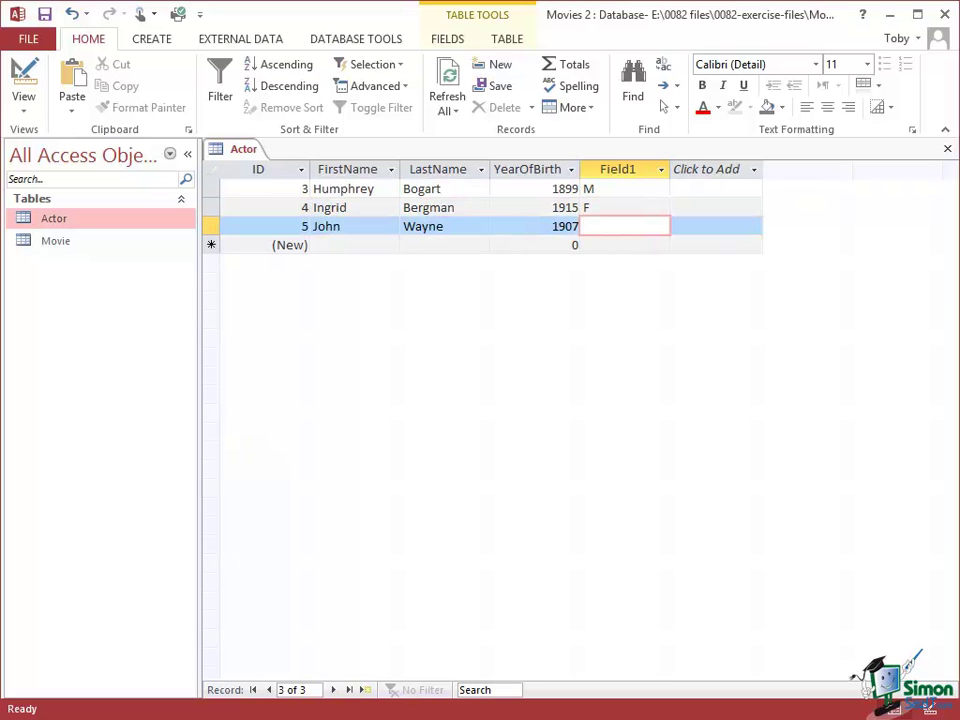
type("M")
Switch the Actor table to Design View and rename Field1 to Gender.
left_click(604, 207)
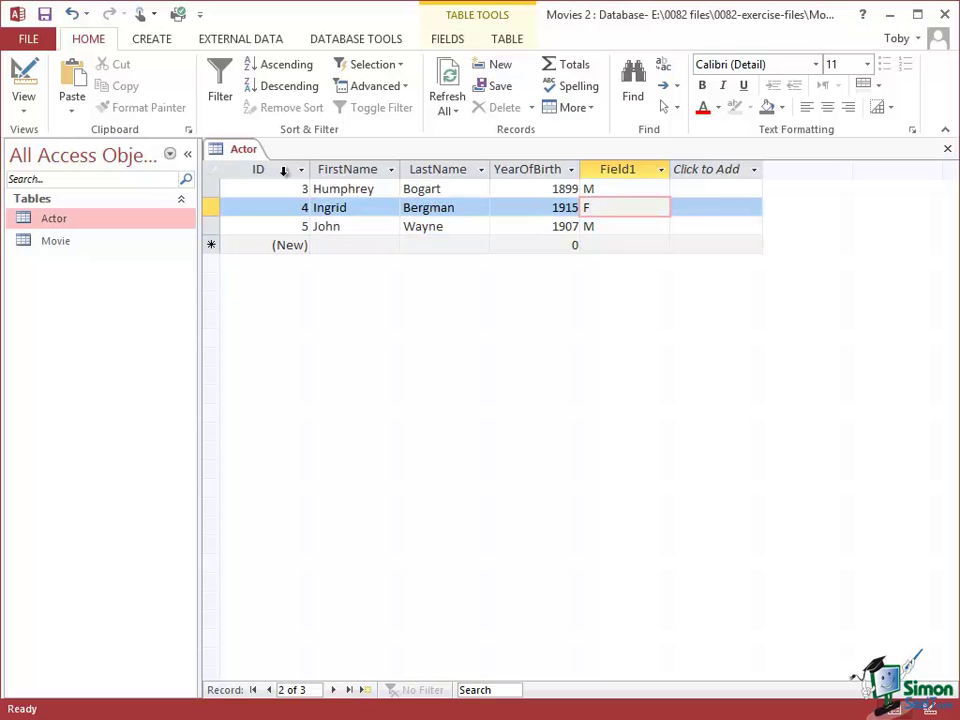
left_click(24, 105)
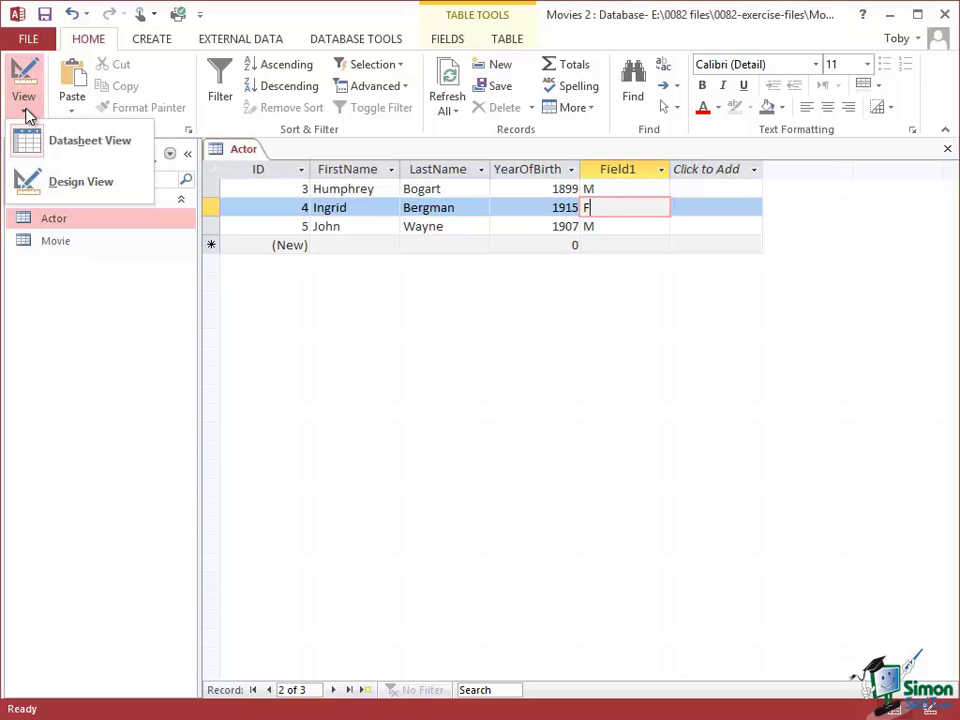
left_click(58, 180)
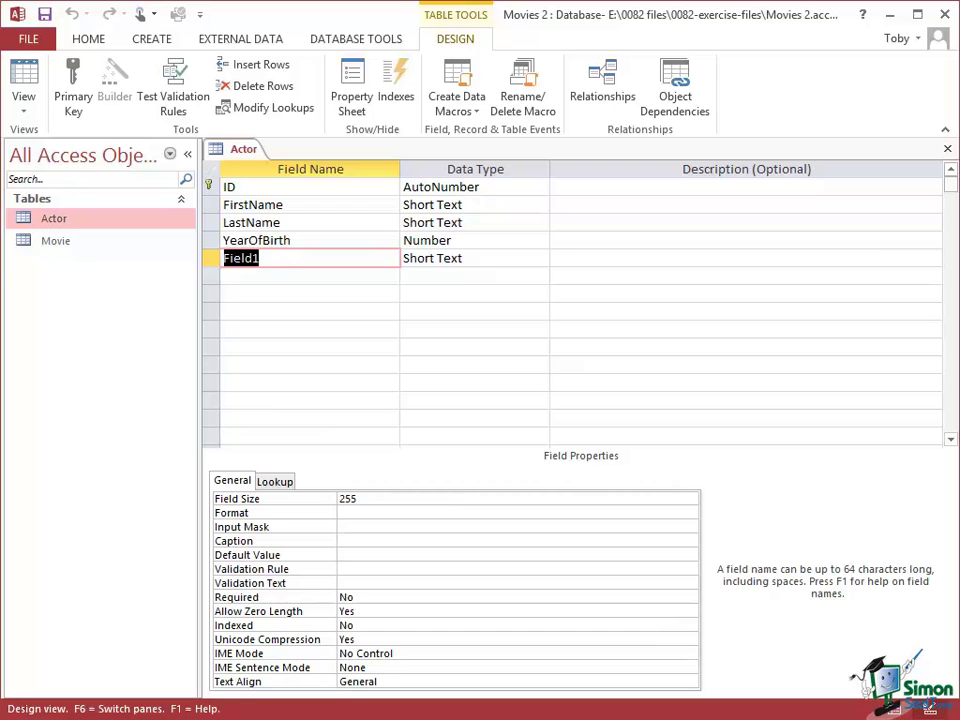
type("Gender")
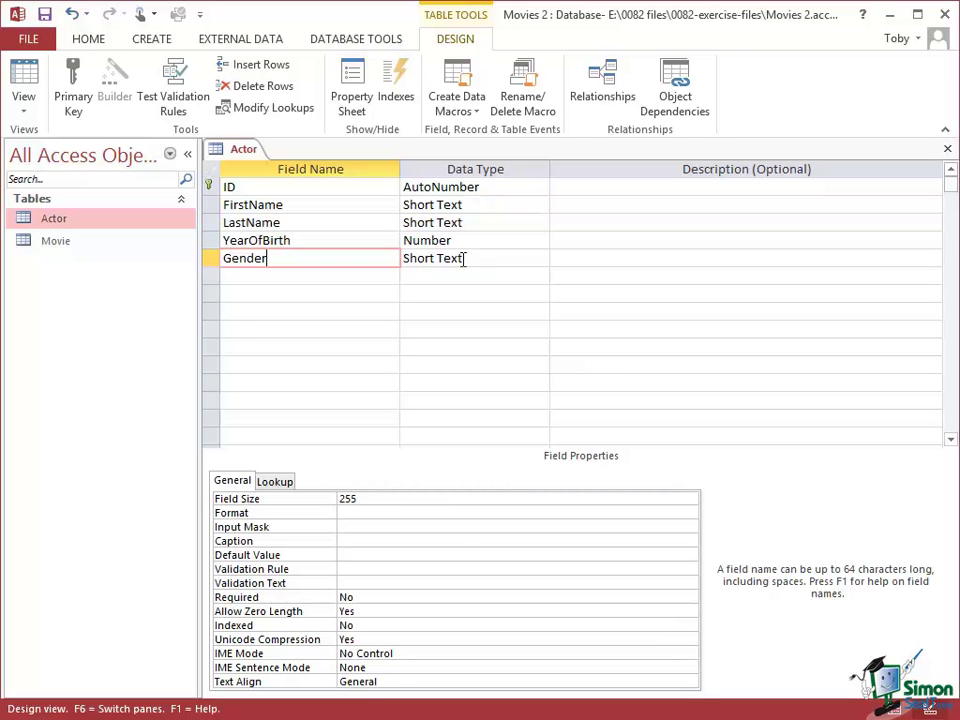
left_click(463, 259)
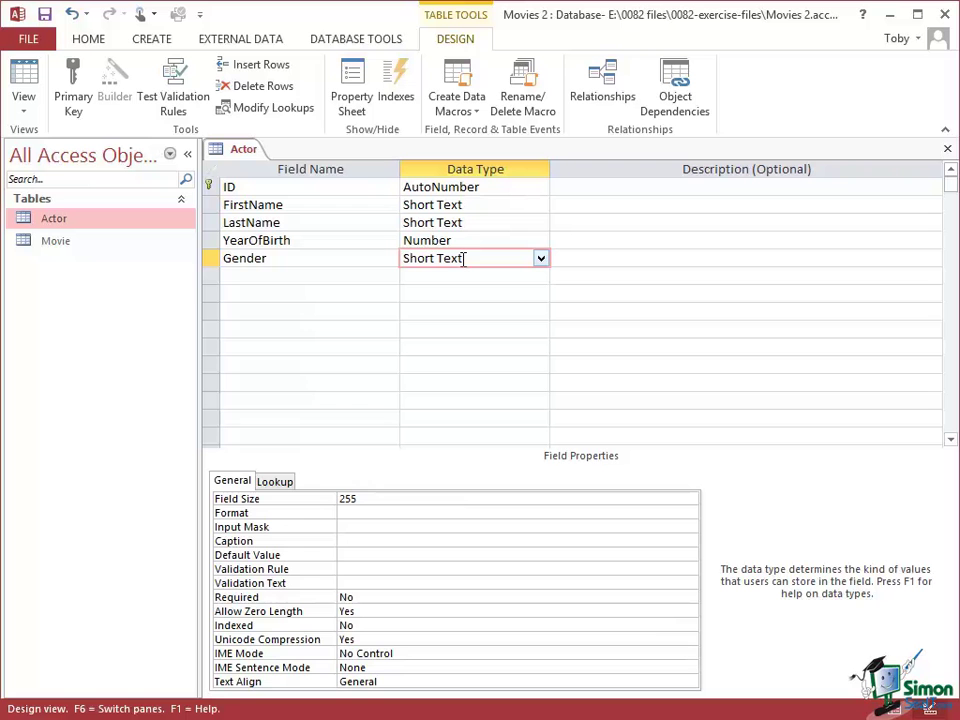
Set Gender's data type to Lookup Wizard, choosing to type in the values yourself.
left_click(541, 259)
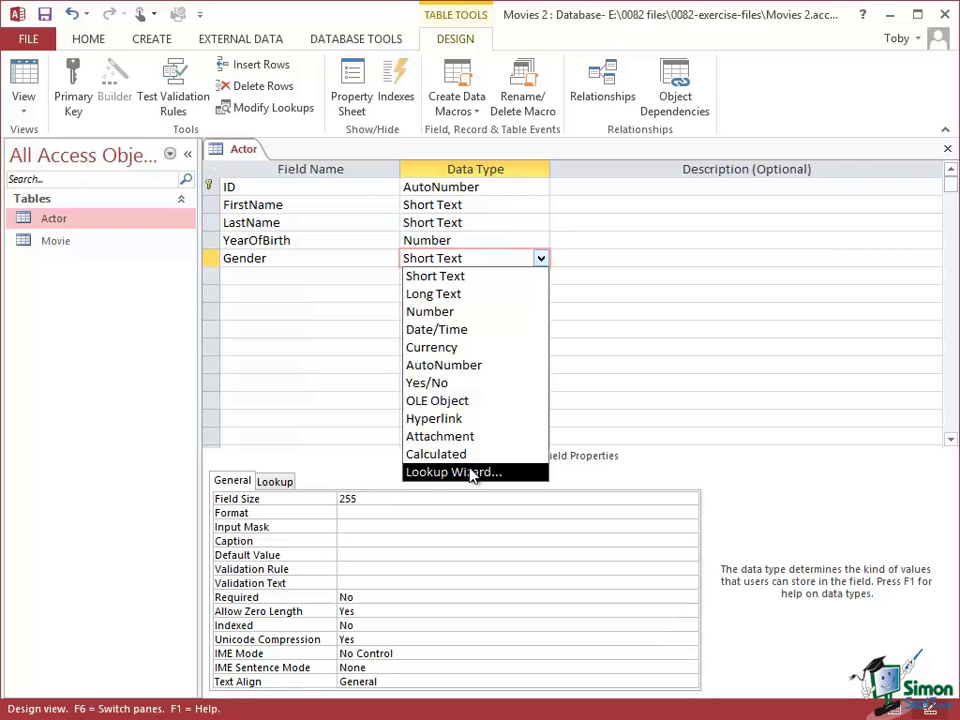
left_click(213, 472)
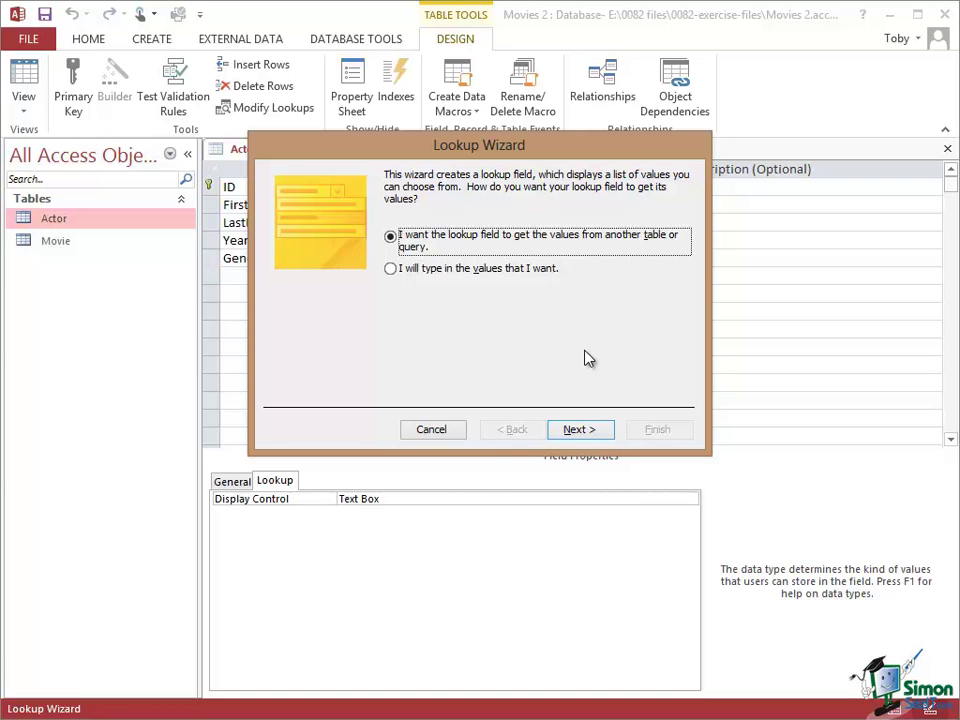
left_click(394, 274)
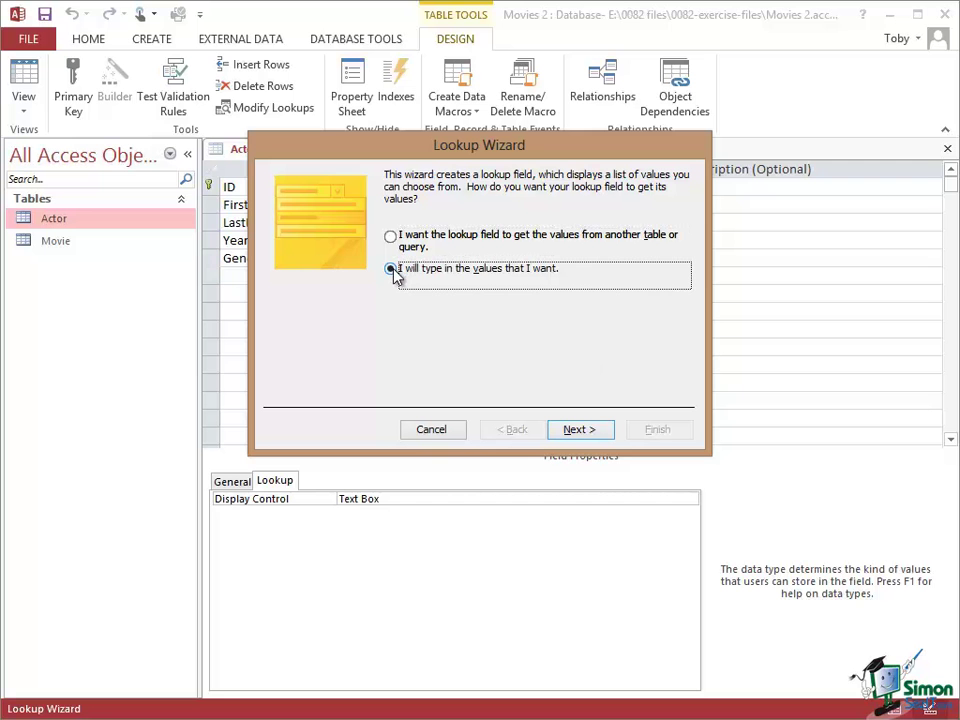
Enter M and F as the two values in the Lookup Wizard's Col1 list.
left_click(578, 430)
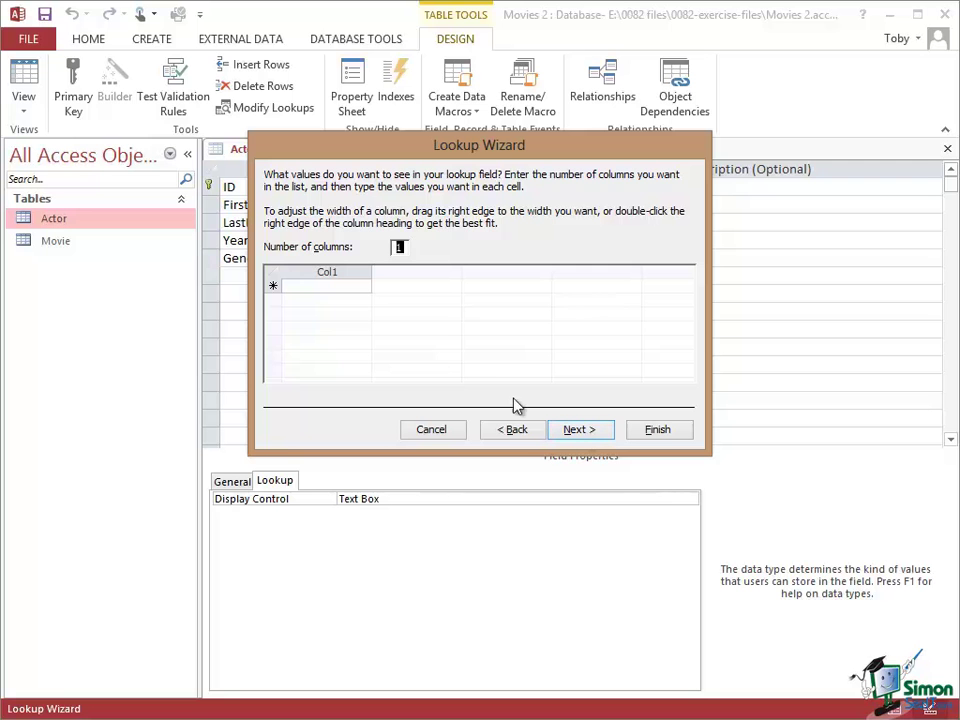
left_click(359, 289)
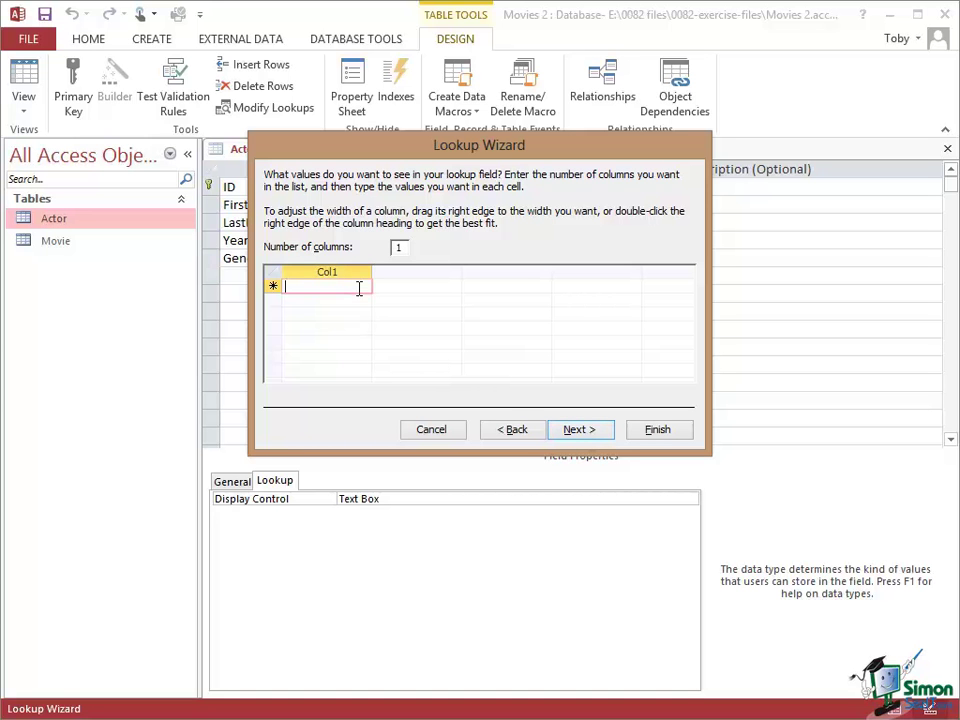
type("M")
left_click(298, 301)
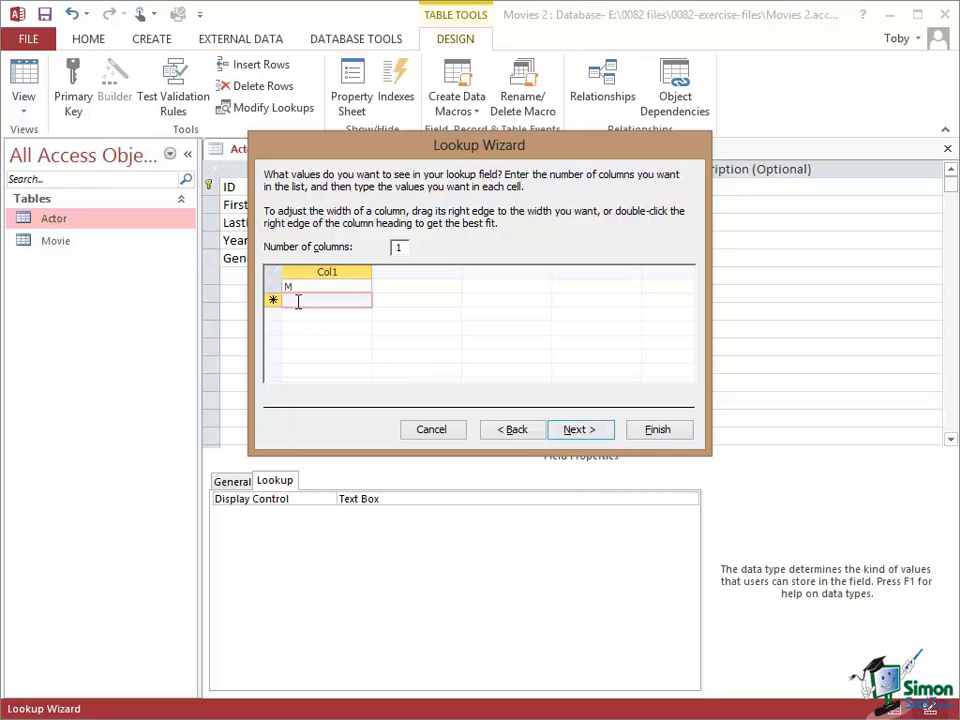
type("F")
left_click(343, 317)
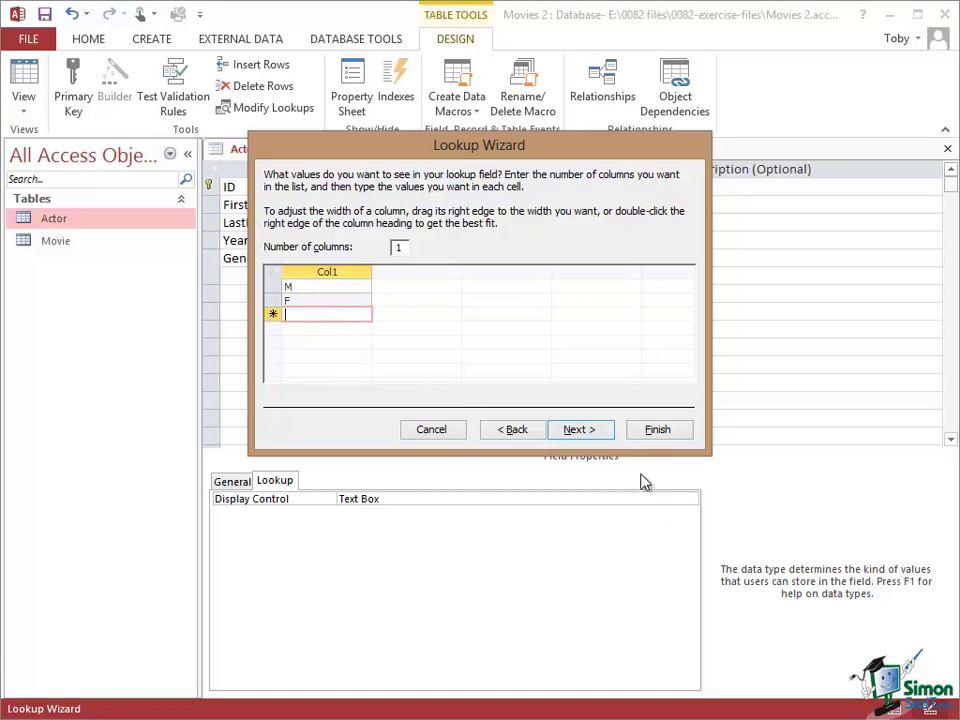
Keep the Gender label, tick Limit To List, and finish the lookup.
left_click(578, 429)
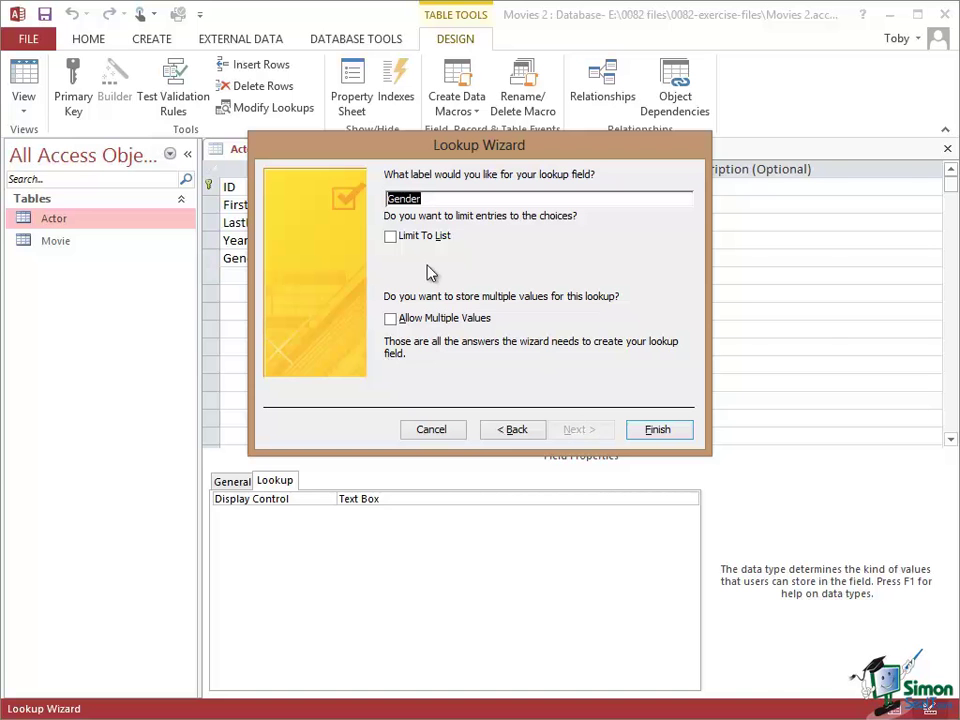
left_click(391, 237)
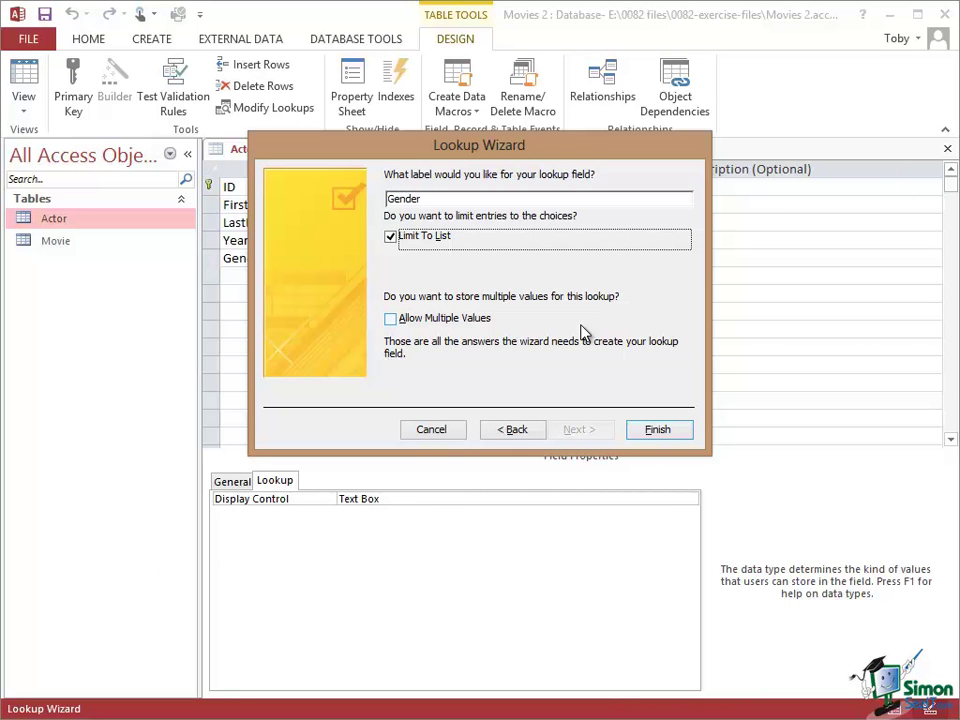
left_click(658, 429)
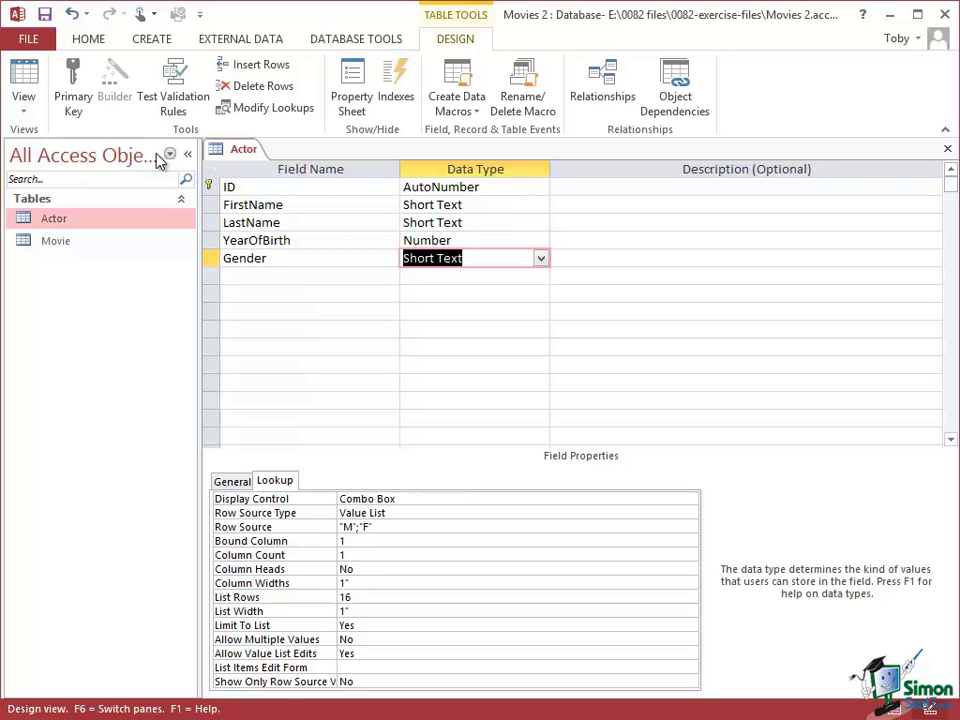
Save the design and add a fourth actor born 1968 with Gender M.
left_click(45, 14)
left_click(23, 112)
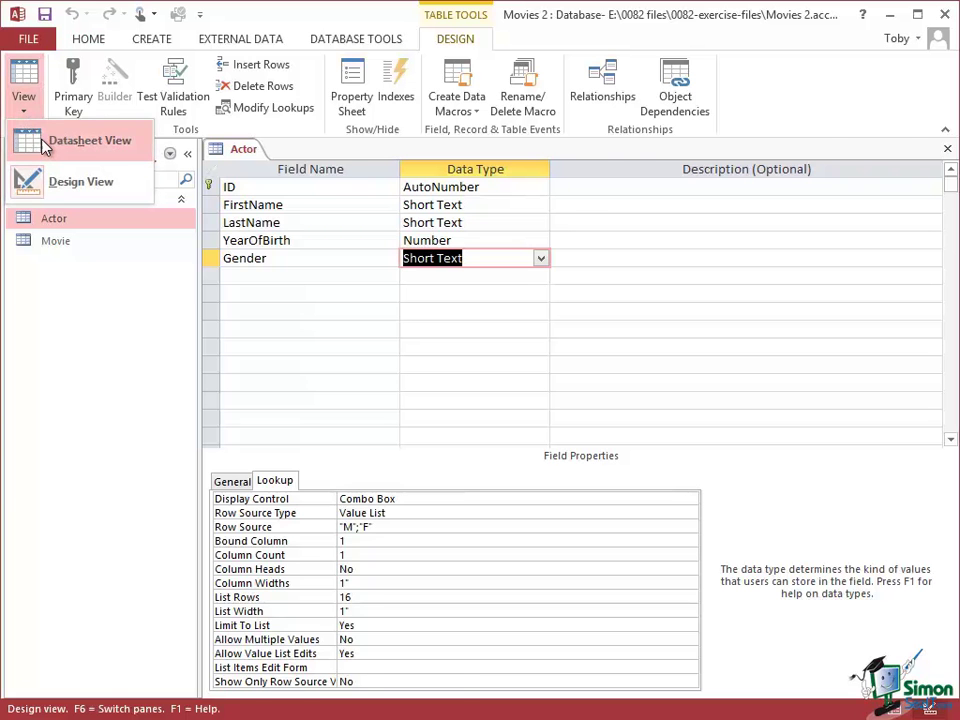
left_click(41, 142)
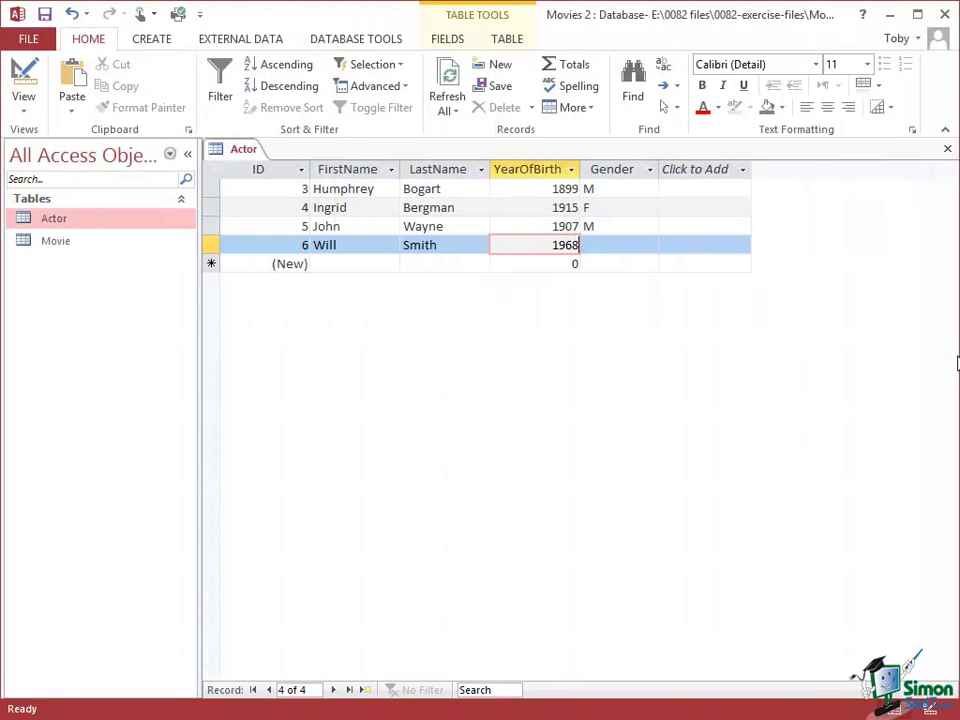
key("Tab")
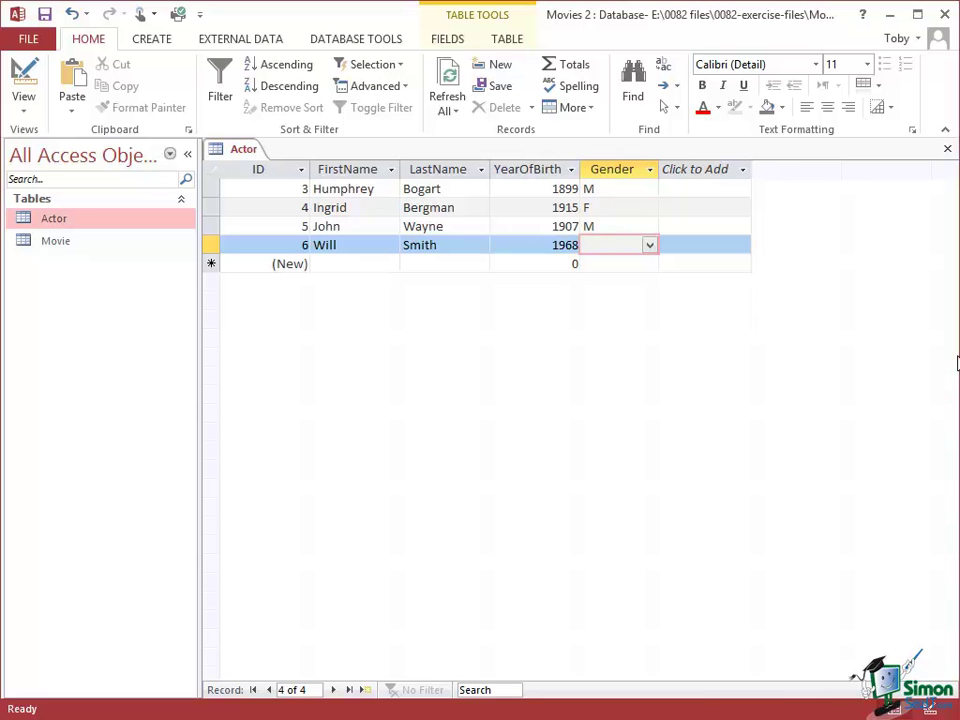
left_click(652, 246)
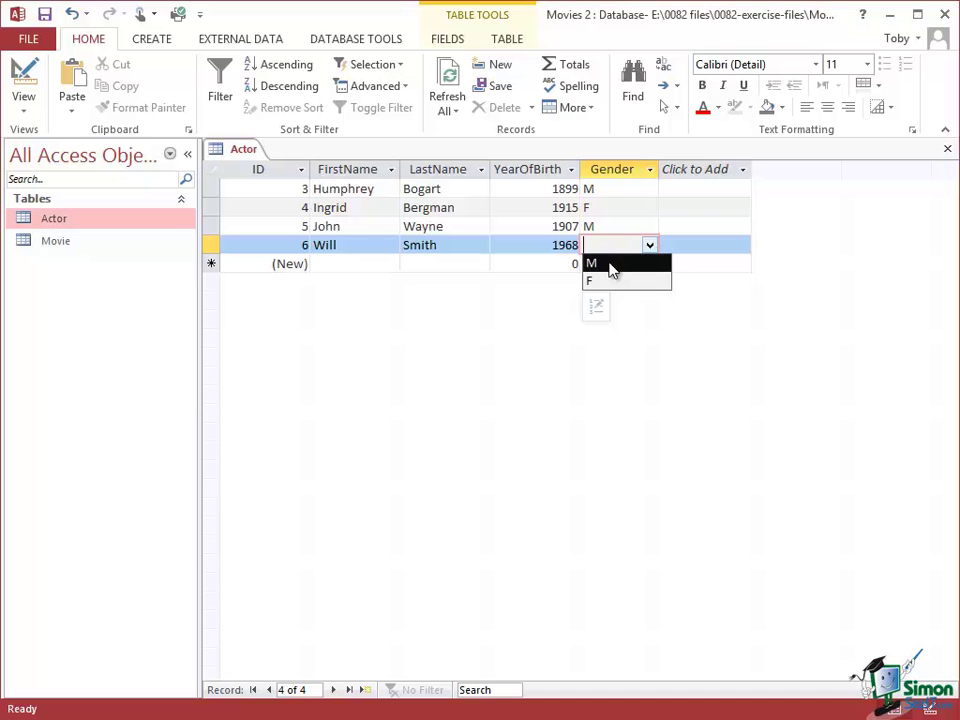
left_click(610, 262)
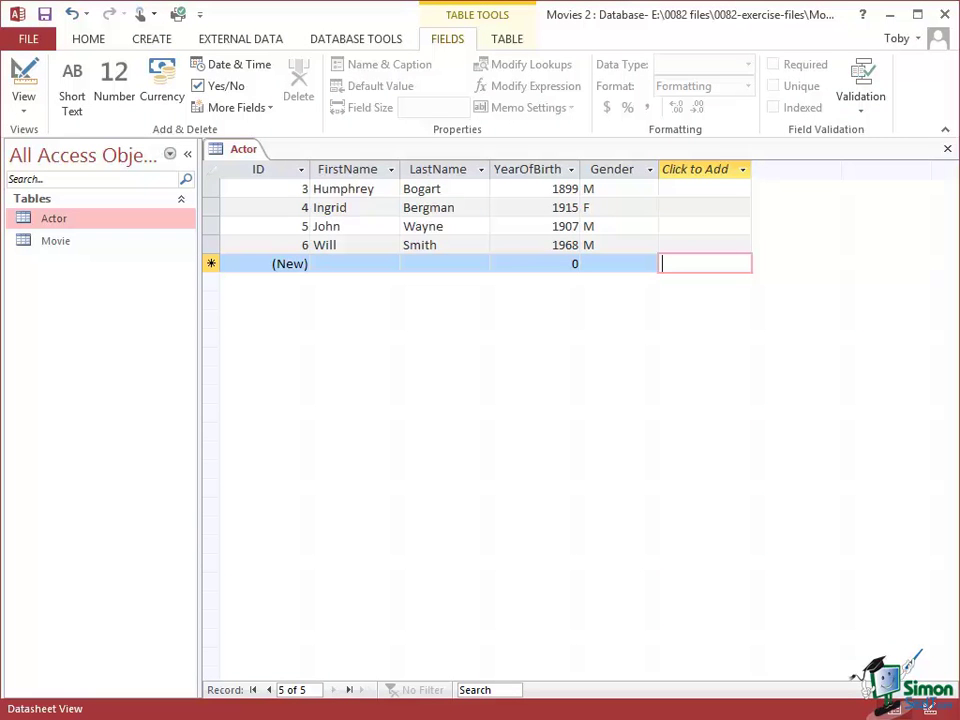
Close the Actor table, saving its layout changes, and right-click the Movie table.
left_click(947, 150)
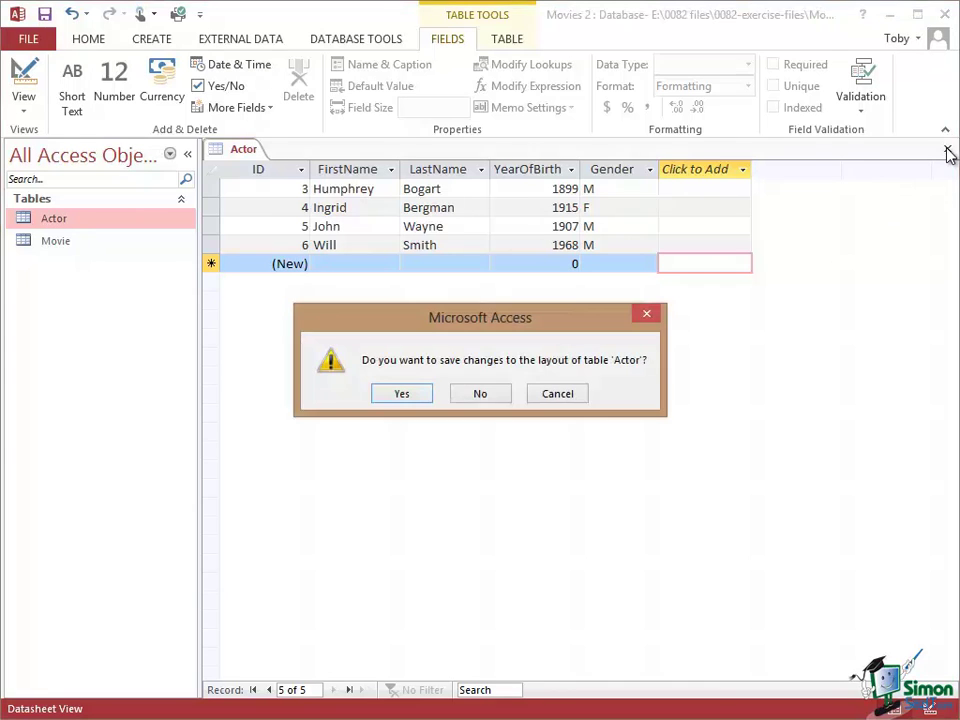
left_click(400, 395)
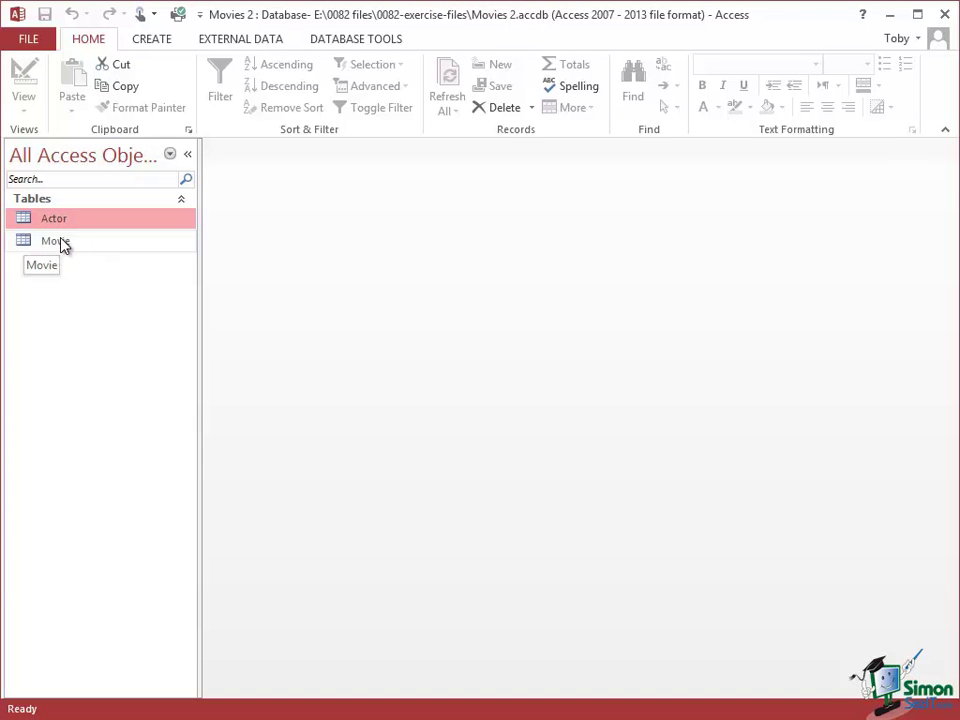
left_click(62, 243)
right_click(64, 244)
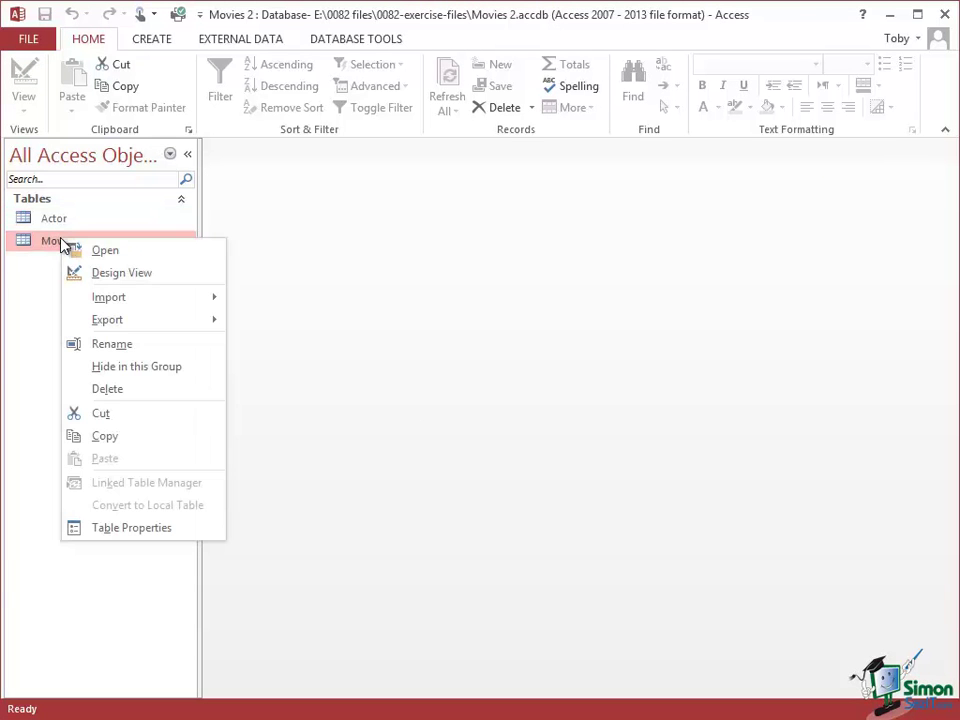
Open Movie in Design View and add a Genre field below YearOfRelease.
left_click(112, 273)
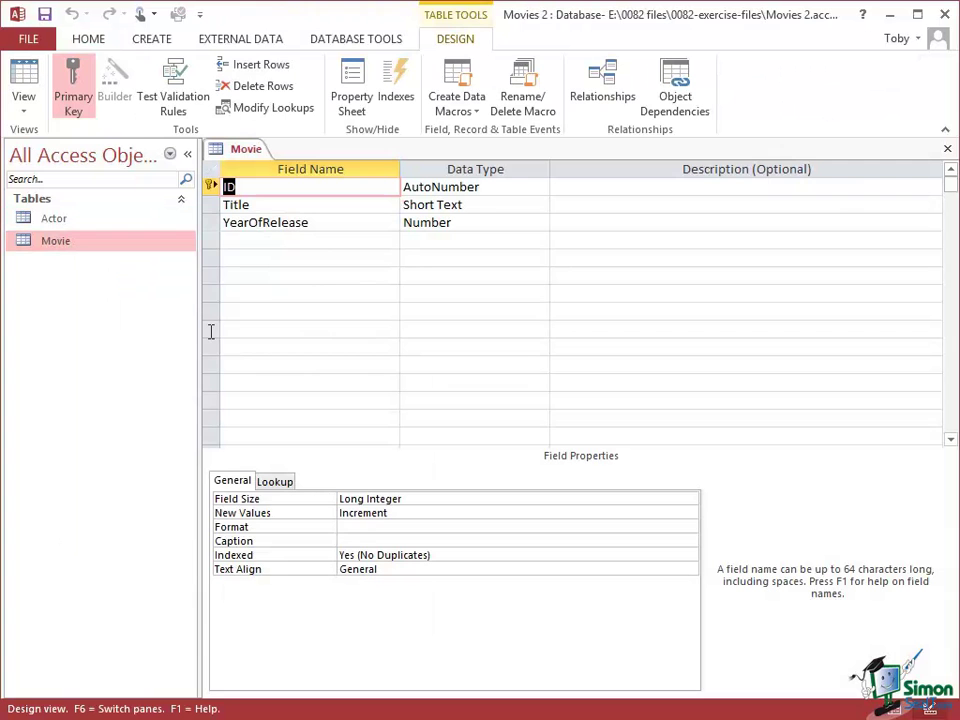
left_click(246, 236)
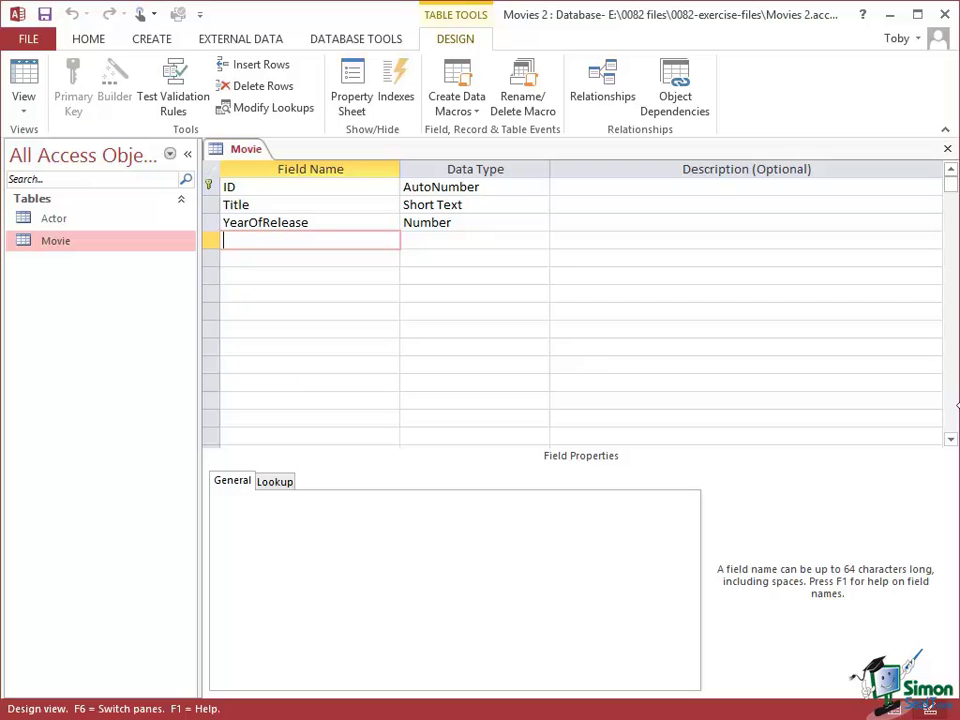
type("Genre")
left_click(418, 238)
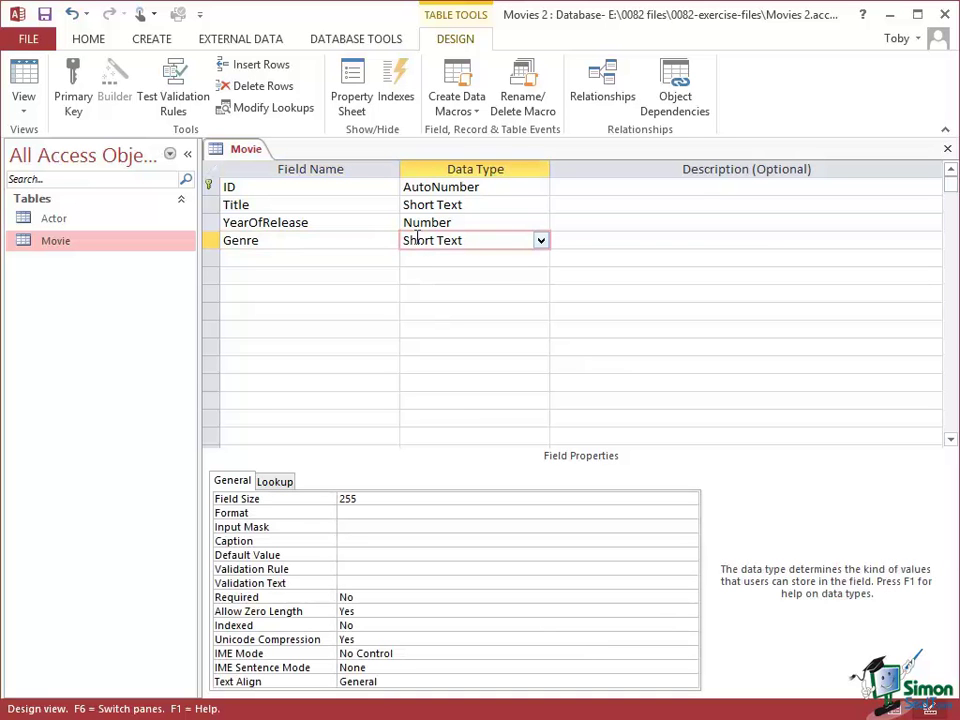
left_click(541, 242)
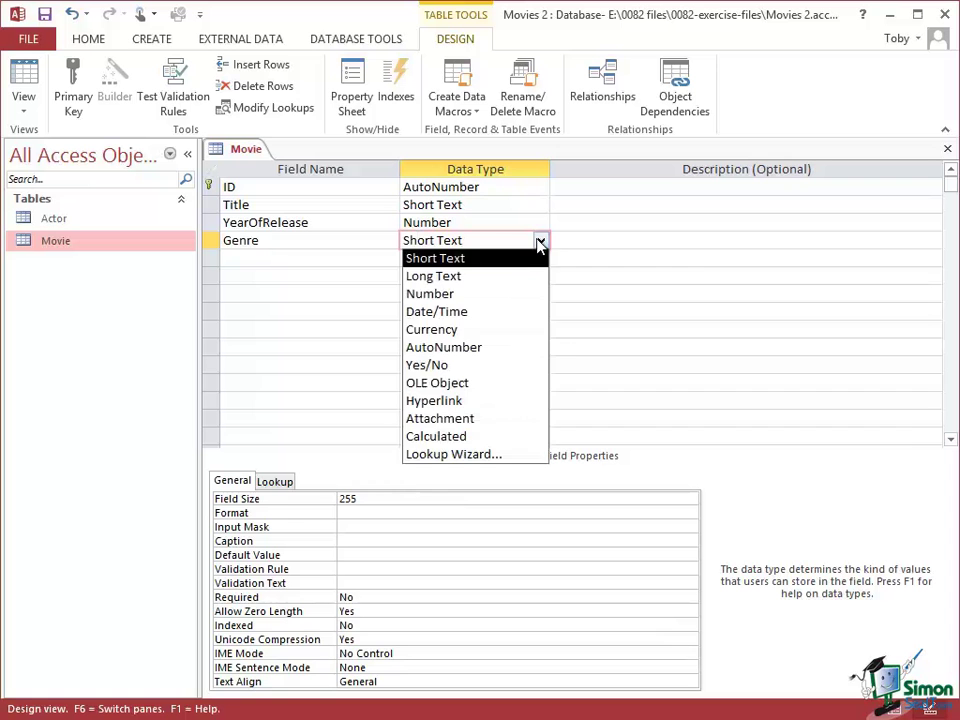
Make Genre a typed-value lookup listing Comedy, Mystery and Thriller.
left_click(482, 456)
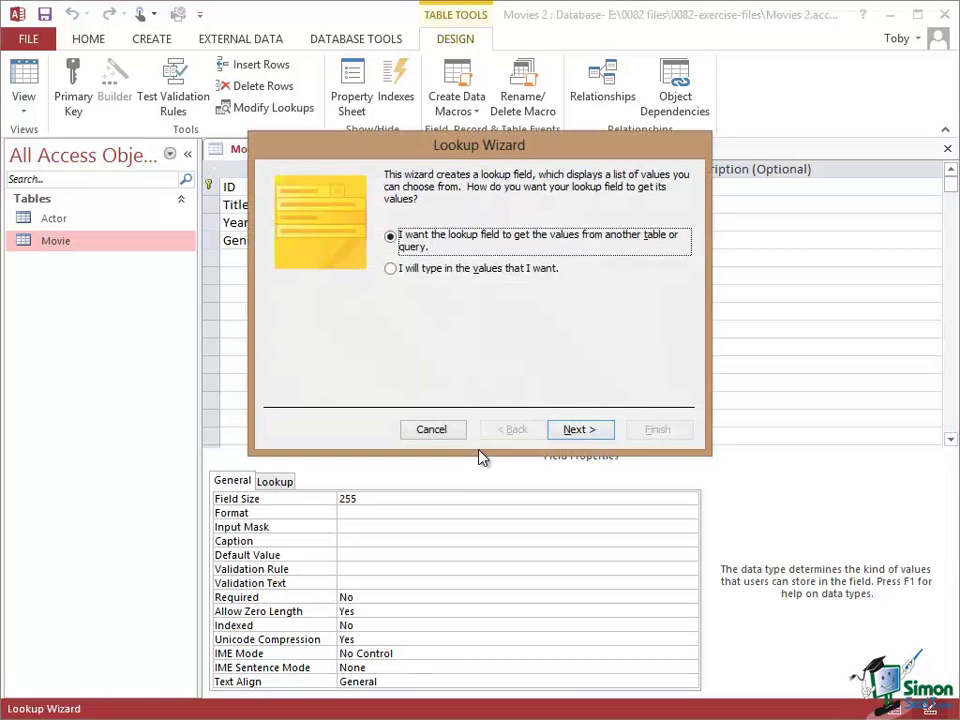
left_click(390, 271)
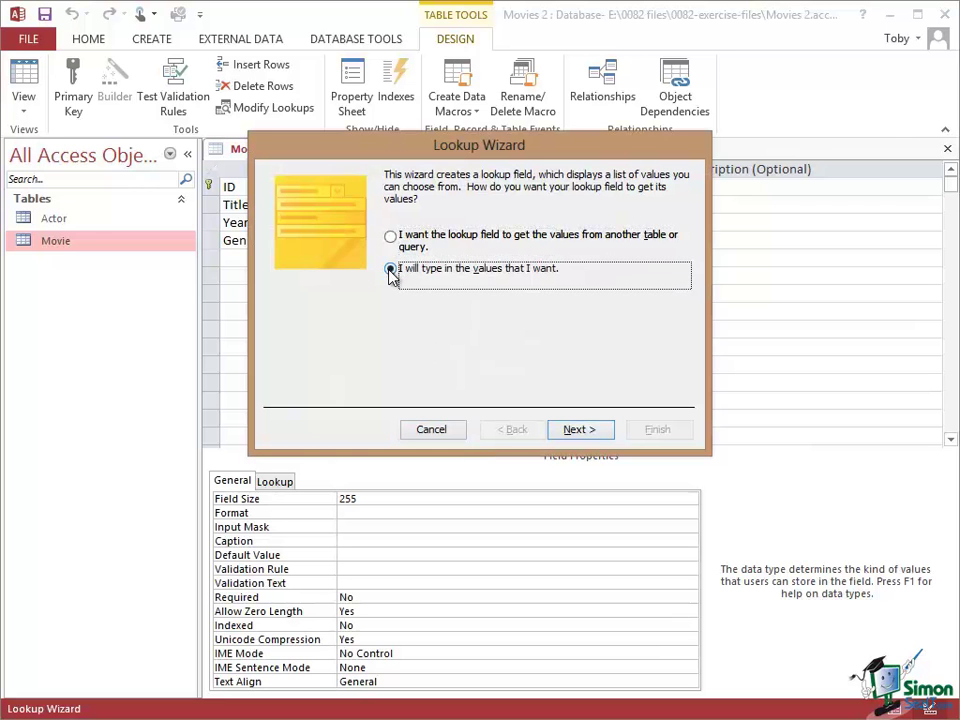
left_click(578, 430)
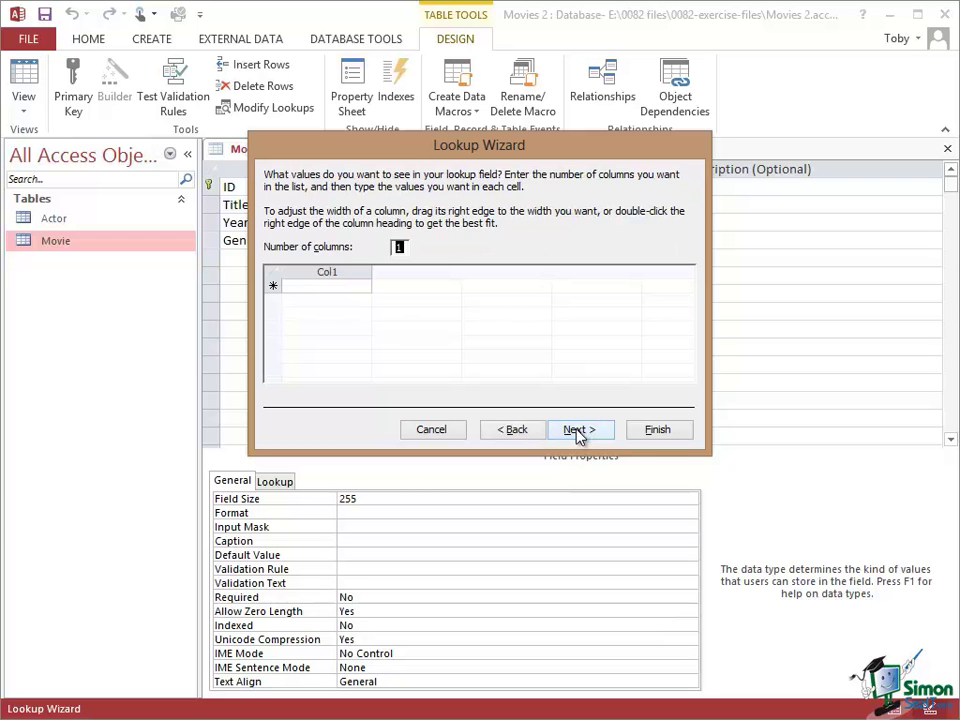
left_click(307, 286)
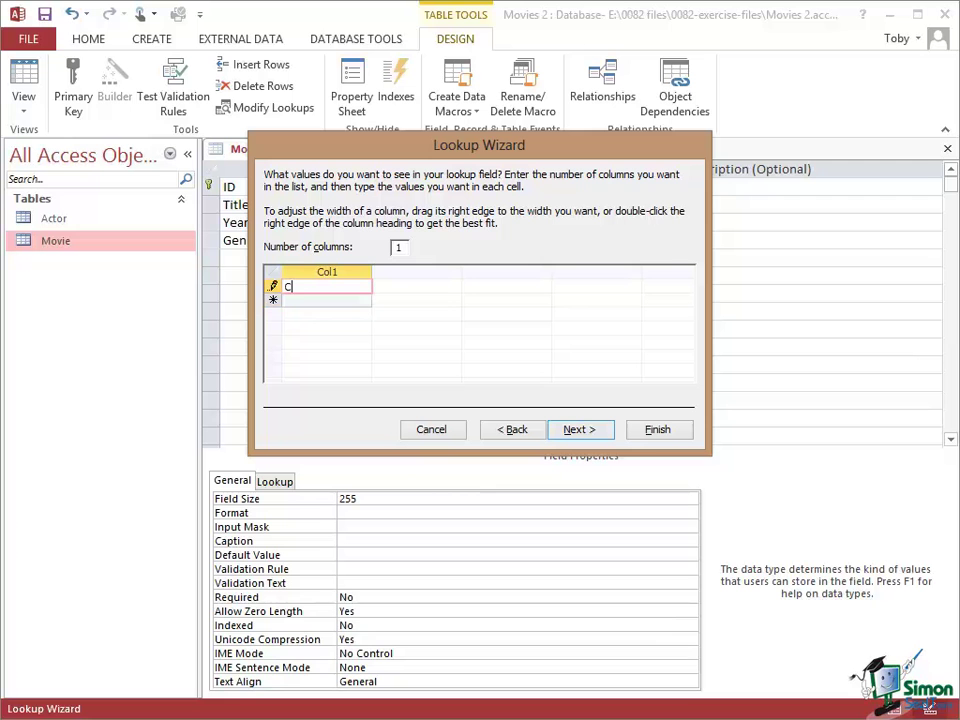
type("omedy")
key("Down")
type("Mystery")
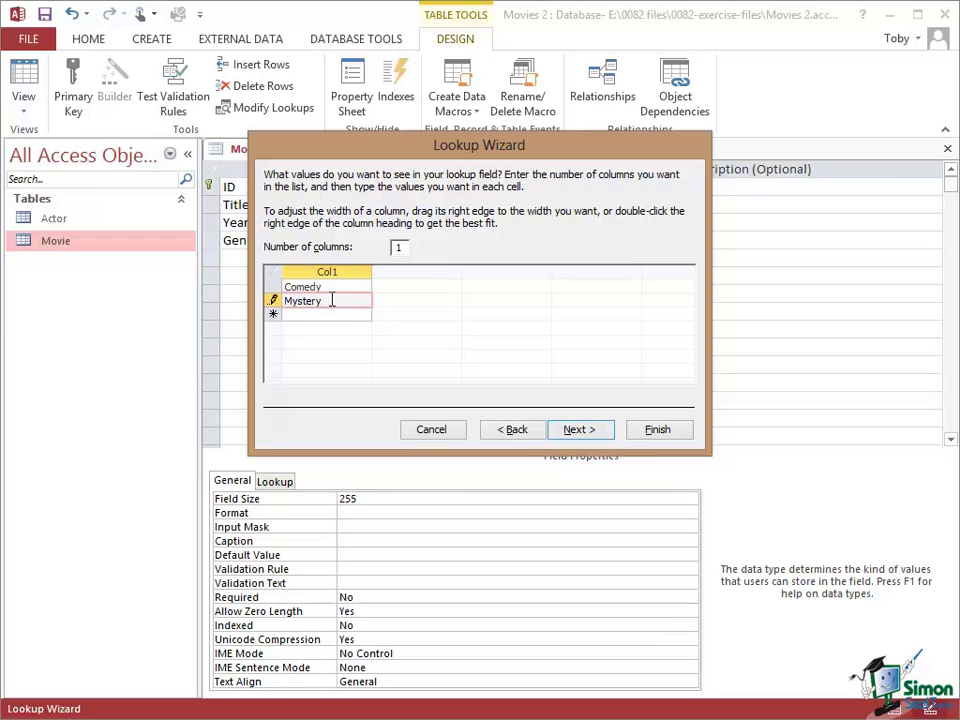
left_click(291, 314)
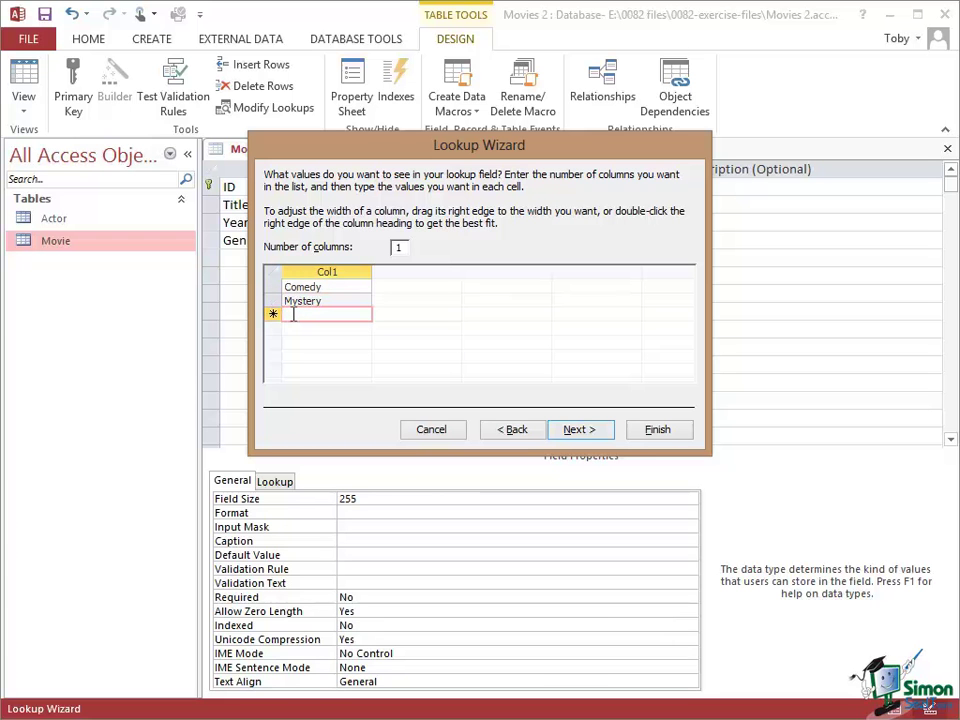
type("Thriller")
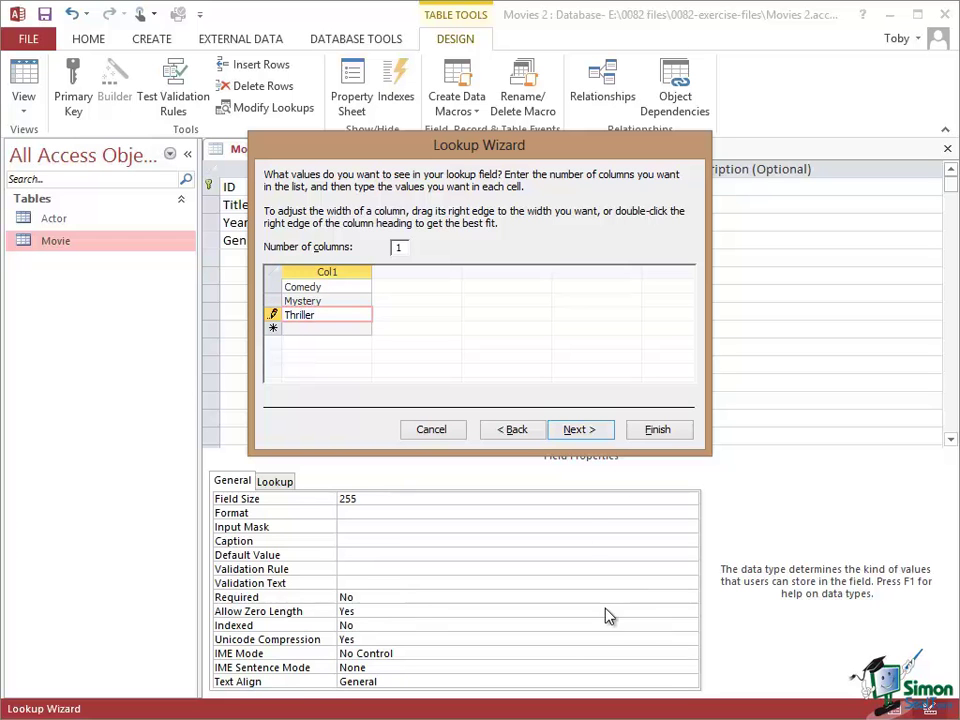
Tick Limit To List and Allow Multiple Values for the Genre lookup.
left_click(580, 430)
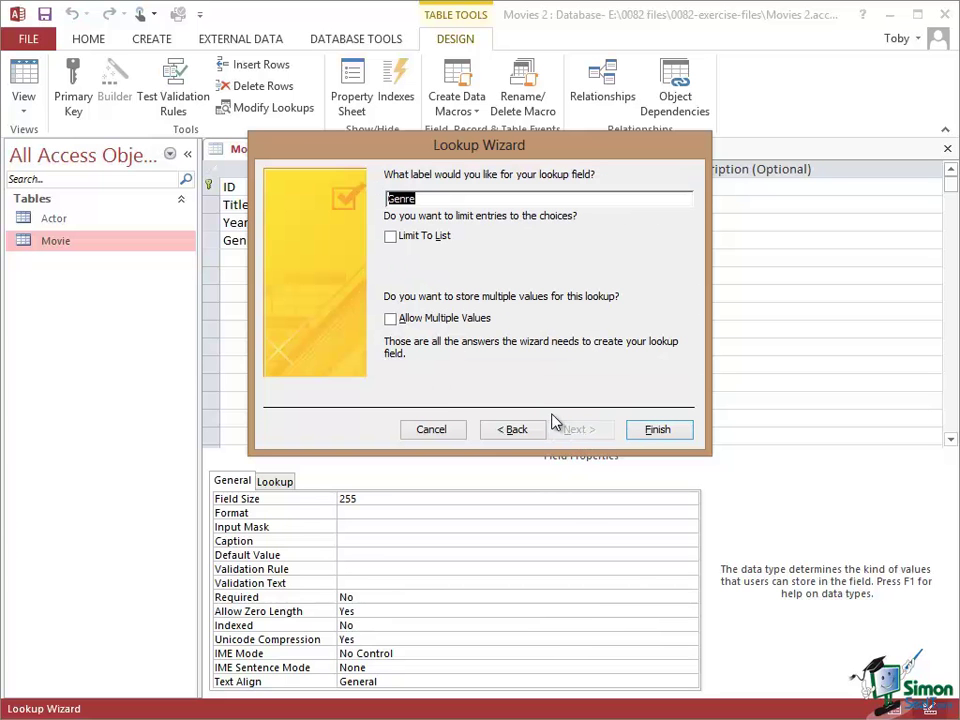
left_click(390, 237)
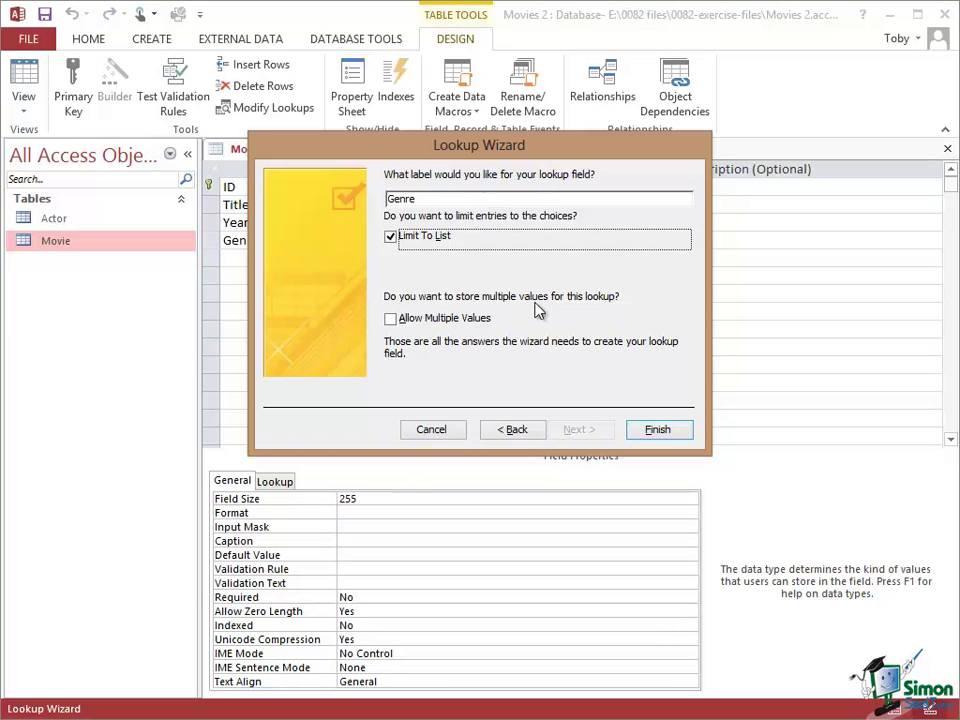
left_click(391, 322)
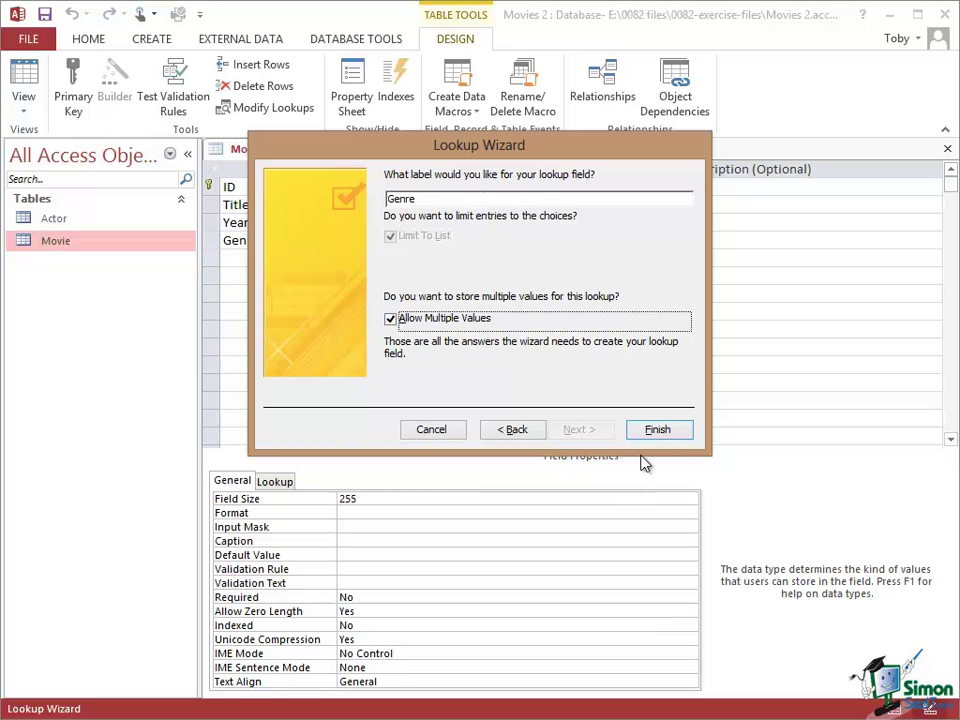
Finish the Genre lookup, save the Movie table, and switch to Datasheet View.
left_click(610, 430)
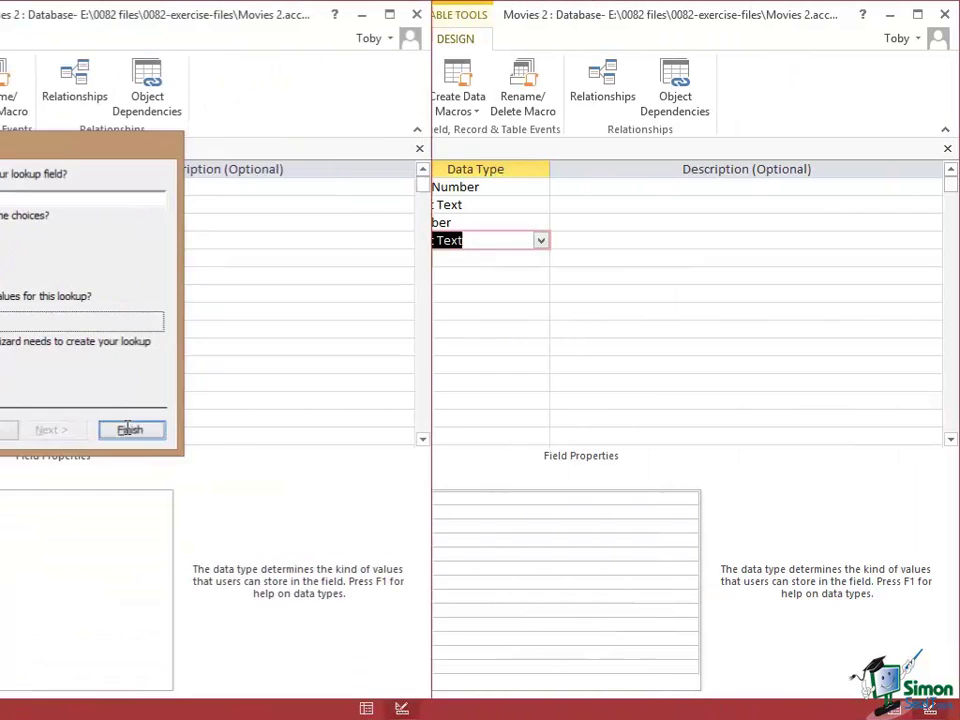
left_click(44, 14)
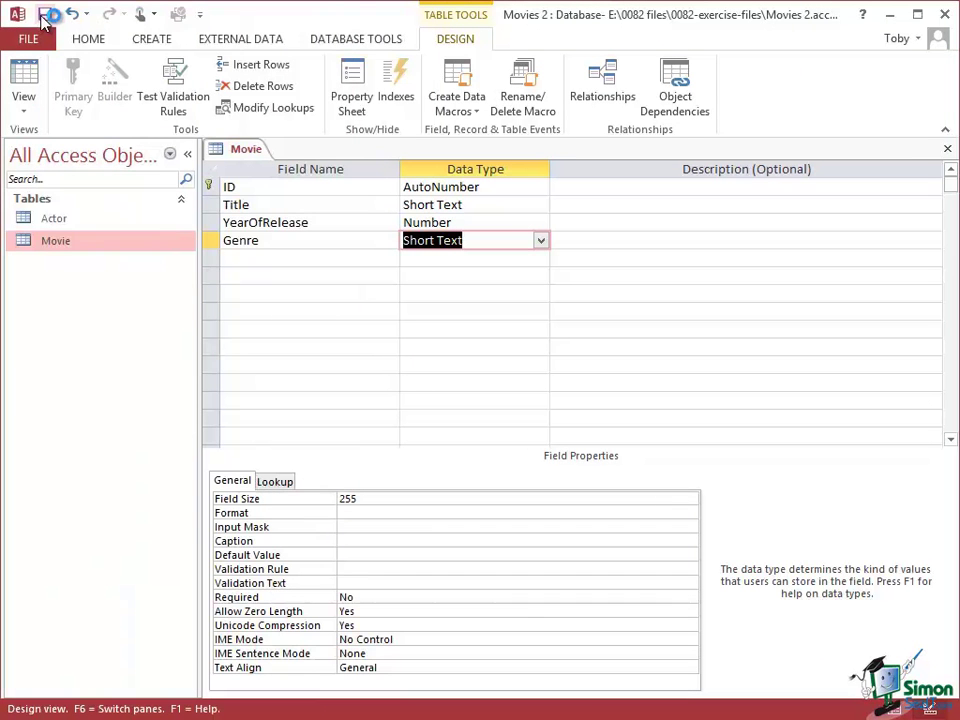
left_click(27, 112)
left_click(43, 142)
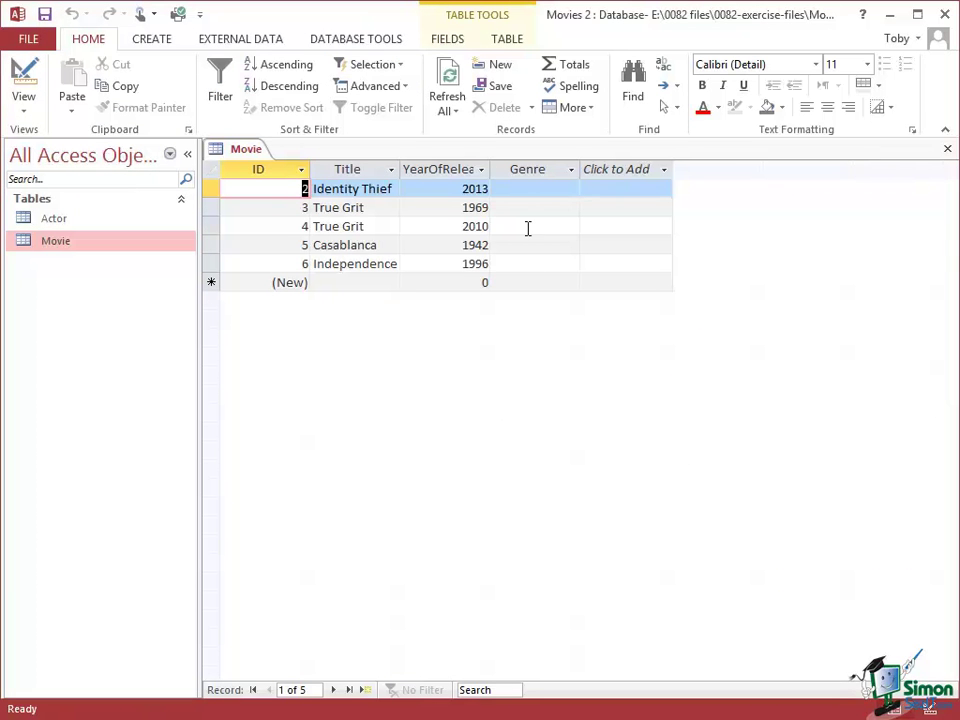
Set Identity Thief's Genre to Comedy and Thriller.
left_click(517, 188)
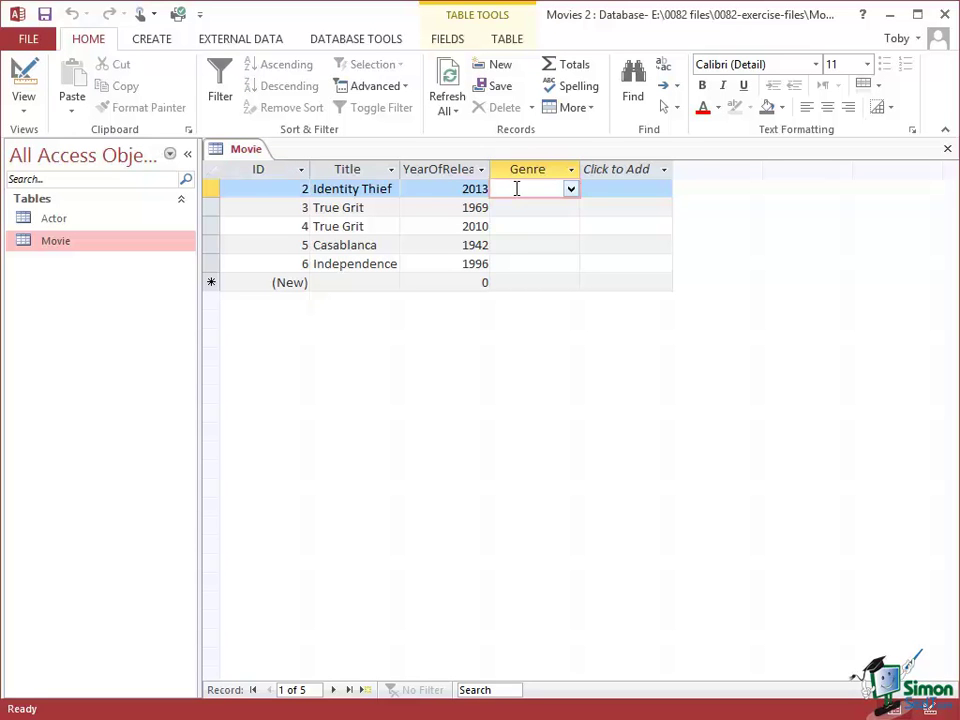
left_click(571, 190)
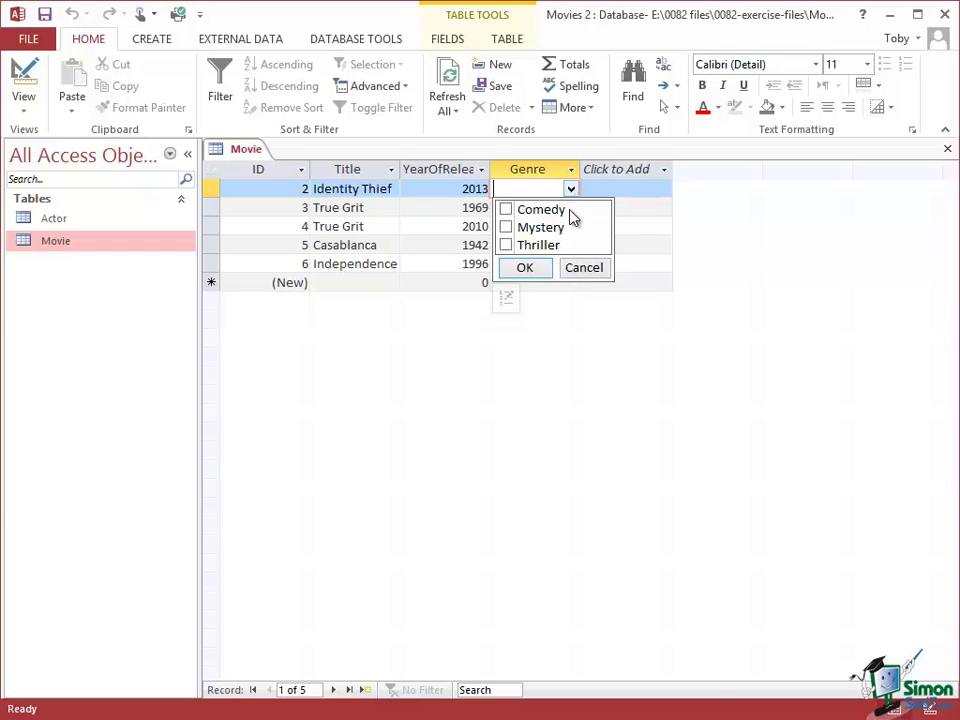
left_click(506, 210)
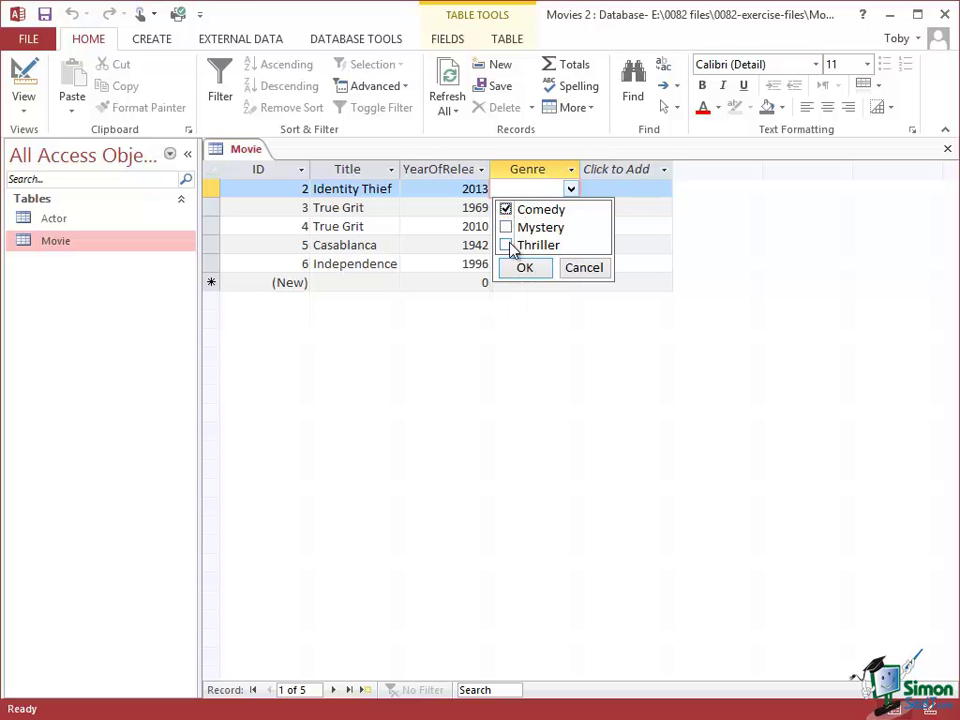
left_click(507, 246)
left_click(526, 268)
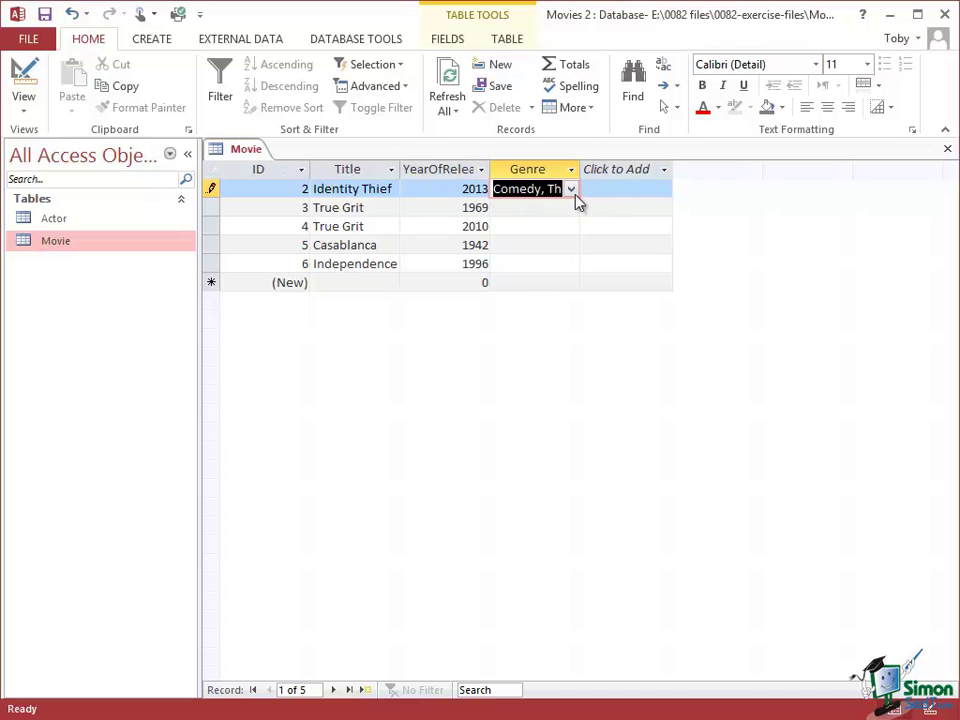
Widen the Genre column to show 'Comedy, Thriller' in full, then right-click Movie for Design View.
left_click_drag(581, 168, 662, 168)
left_click(700, 169)
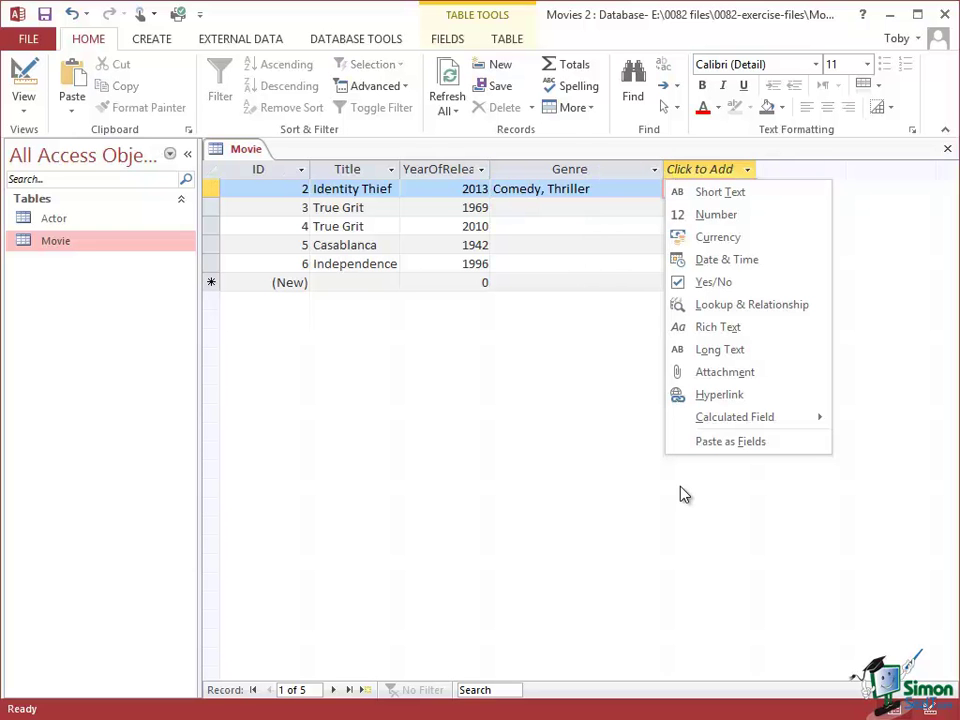
key("Escape")
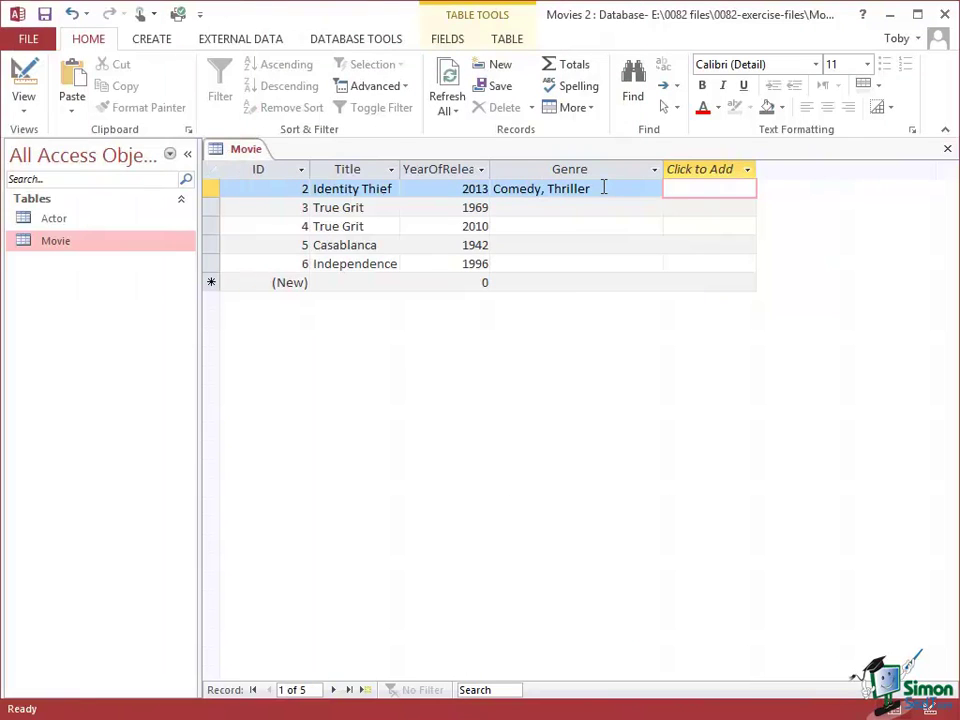
left_click(603, 187)
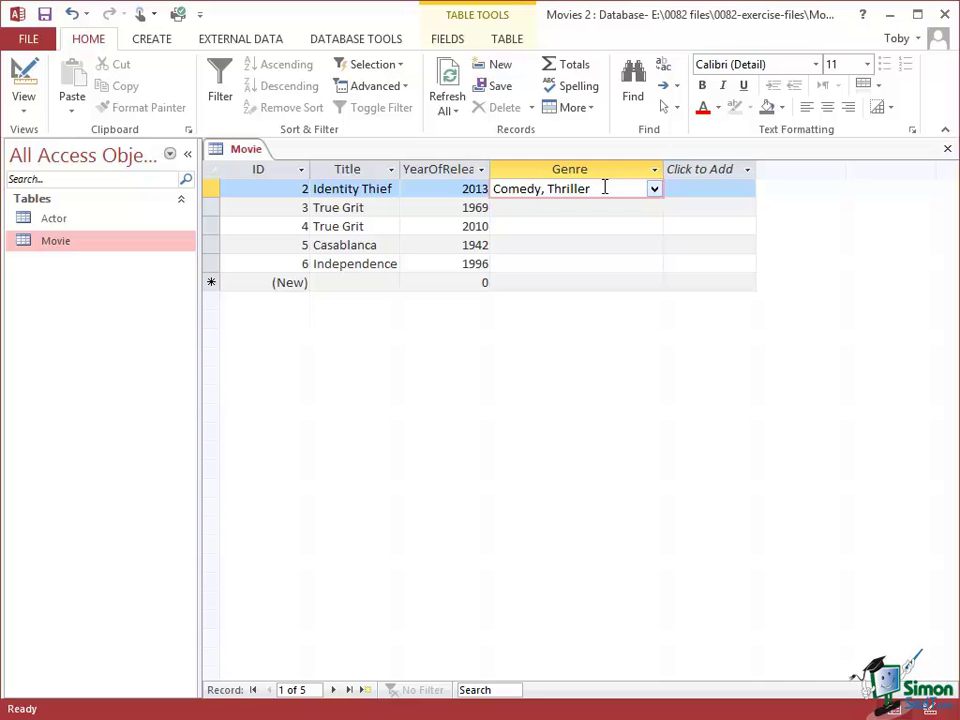
right_click(76, 245)
left_click(136, 275)
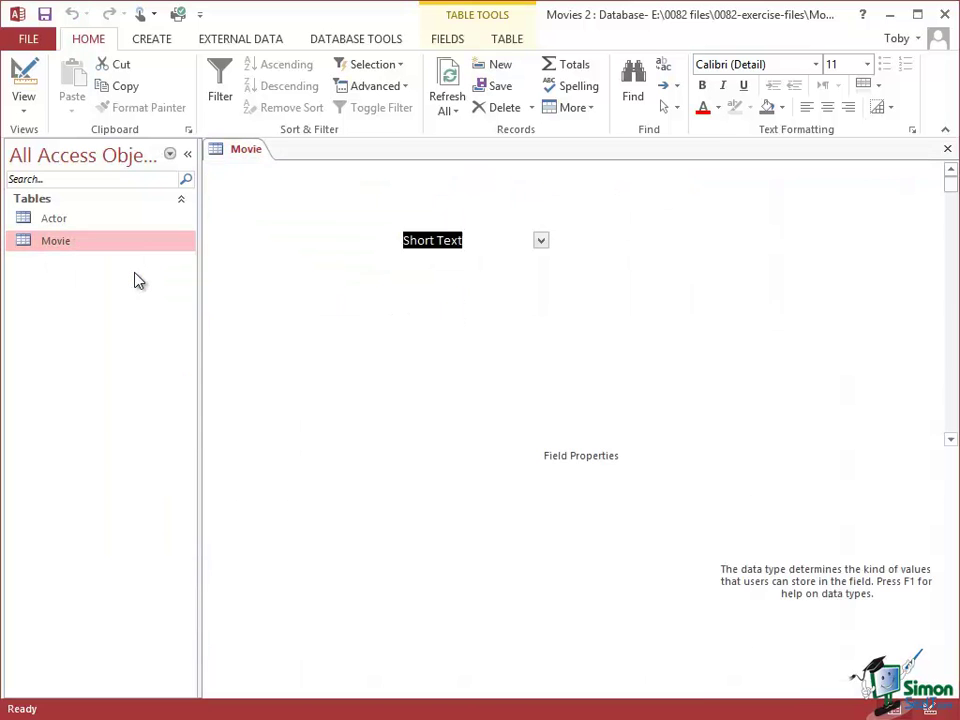
left_click(244, 258)
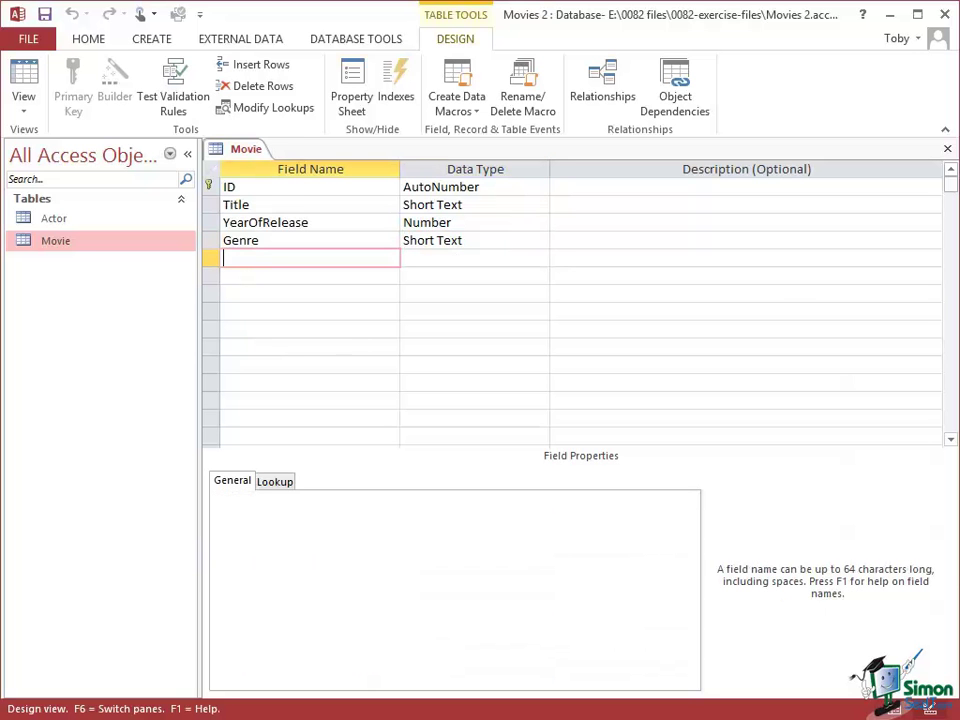
type("Actors")
left_click(420, 257)
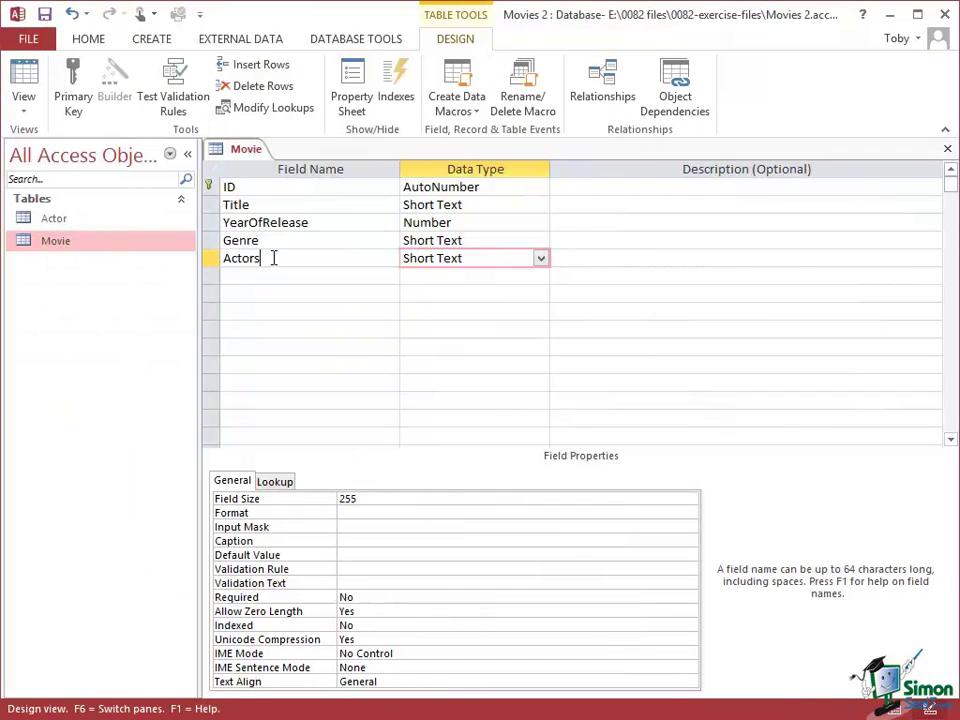
left_click(273, 259)
key("BackSpace")
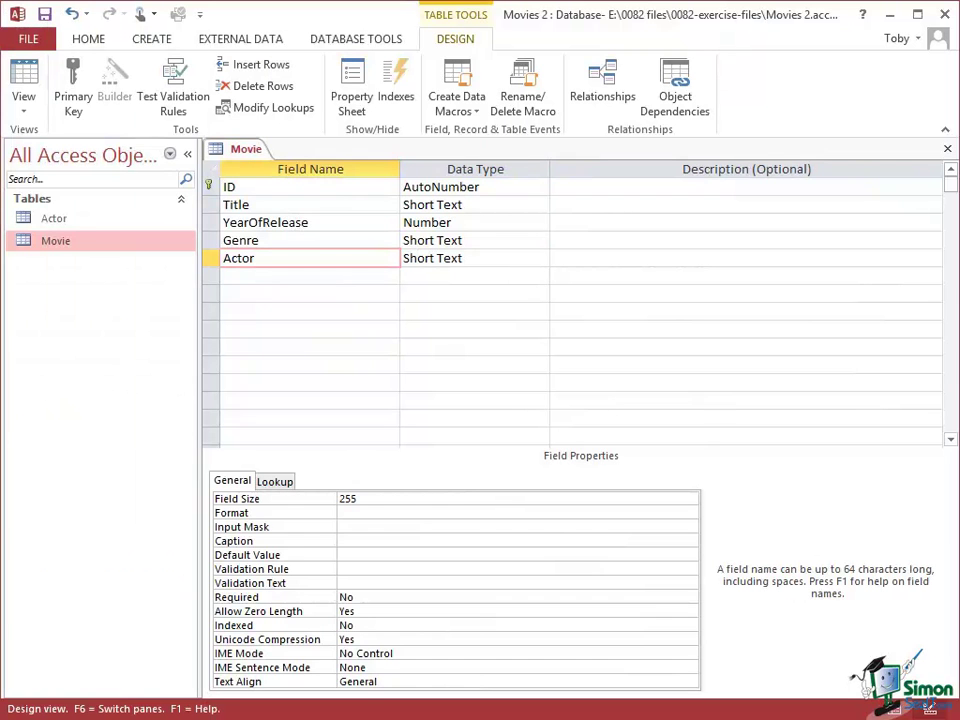
type("1")
left_click(263, 277)
type("Actor2")
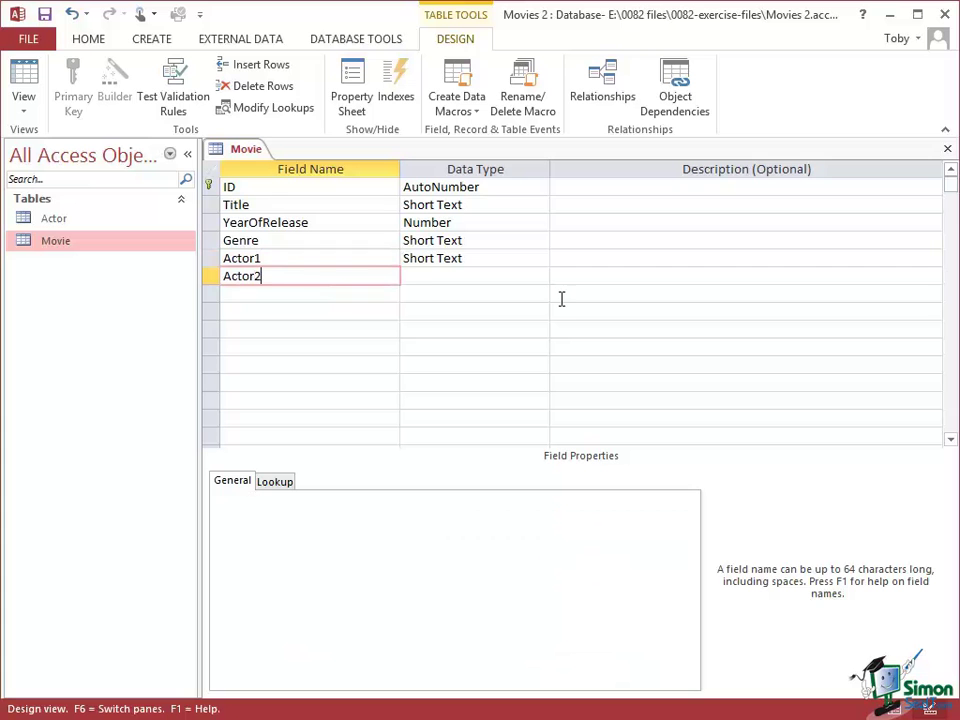
left_click(236, 291)
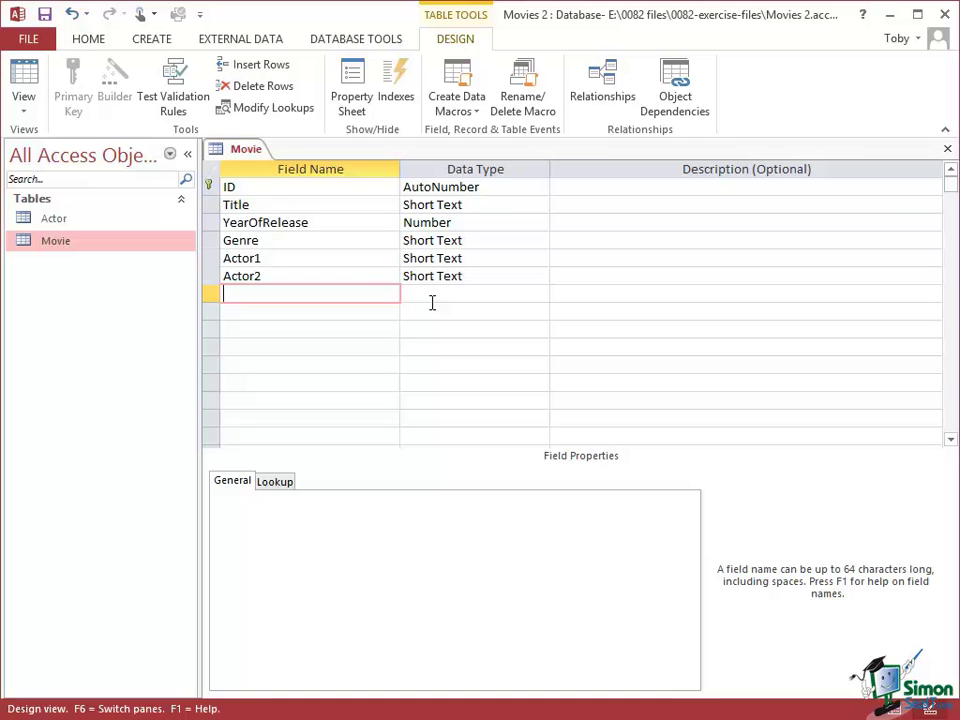
left_click(271, 205)
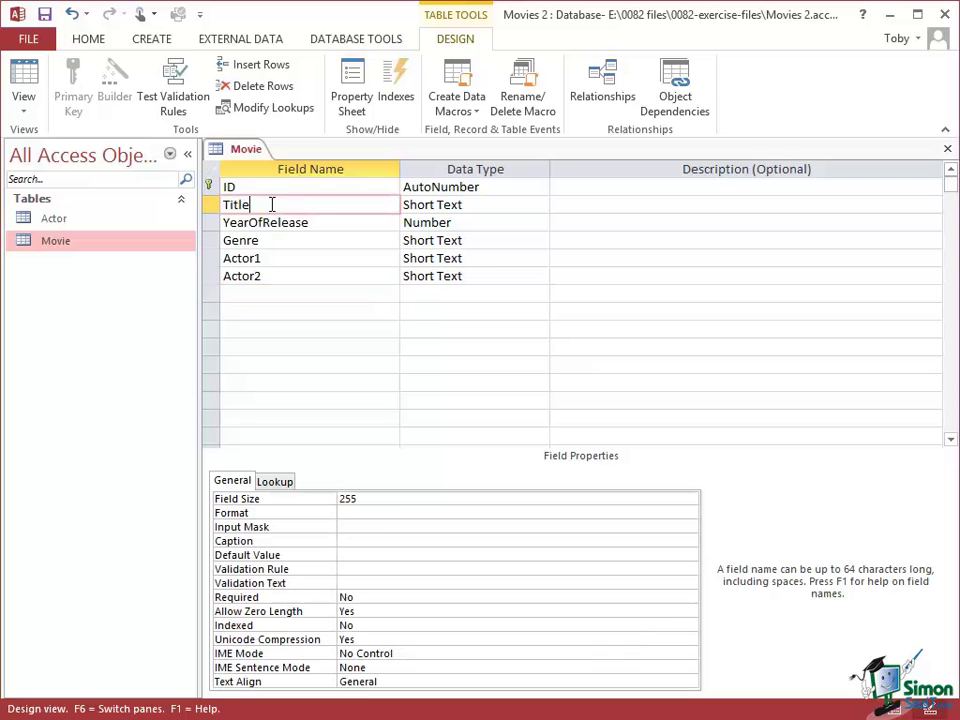
left_click(335, 223)
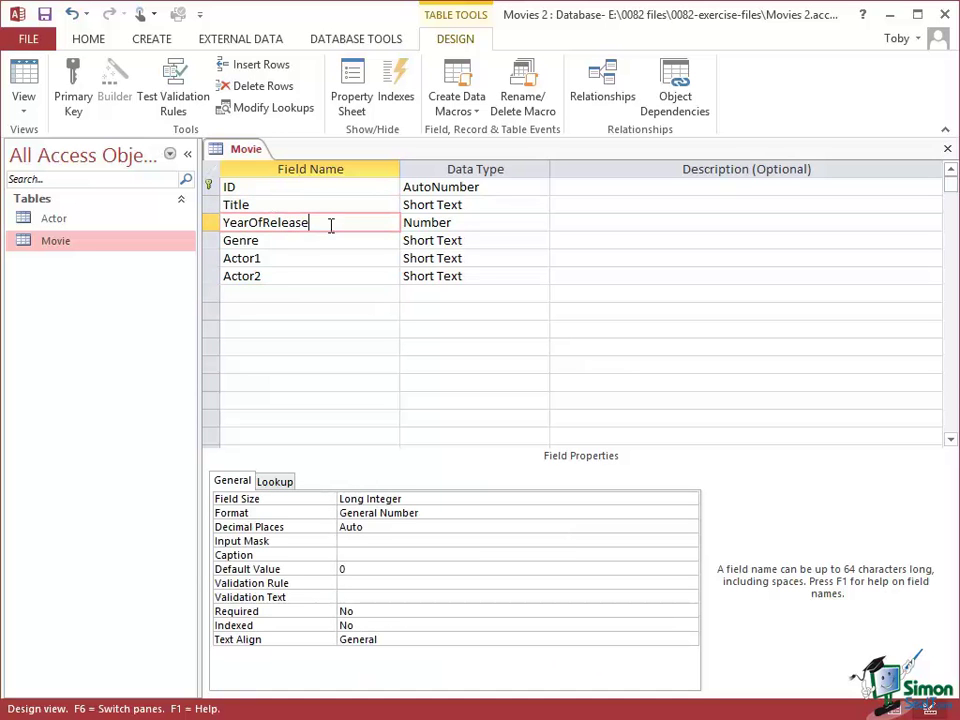
left_click(274, 241)
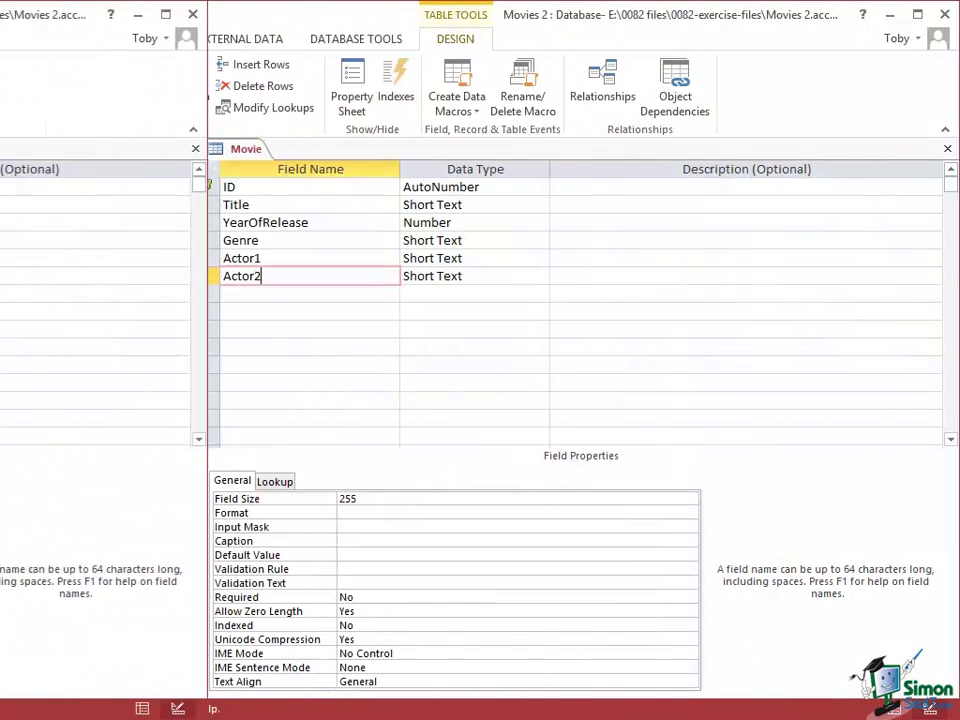
From the Create tab, open a new blank Table1 in Design view.
left_click(150, 40)
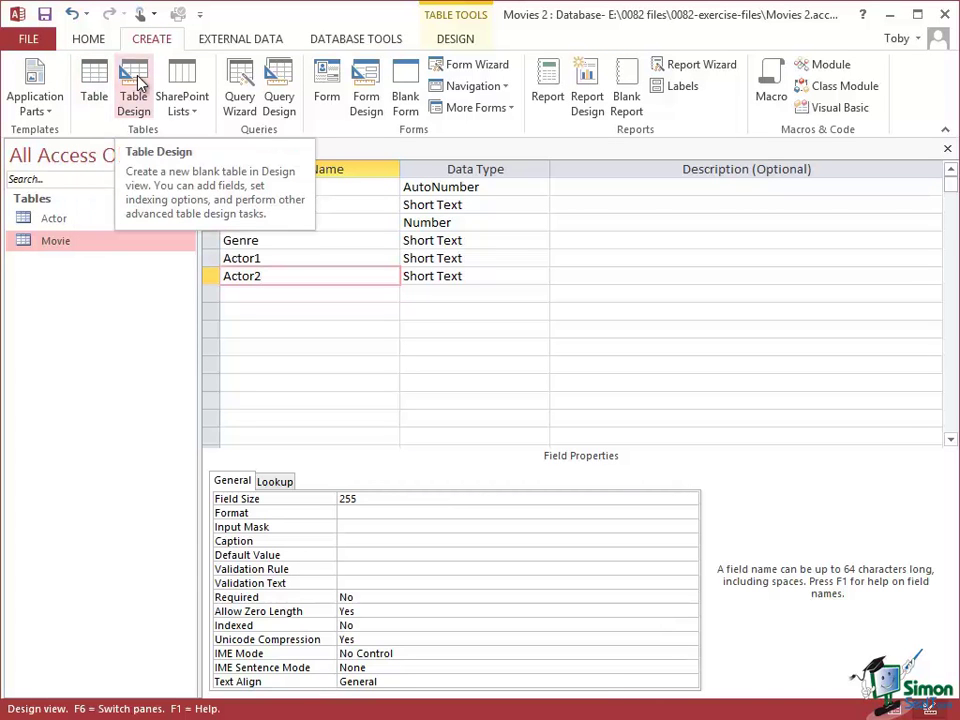
left_click(135, 76)
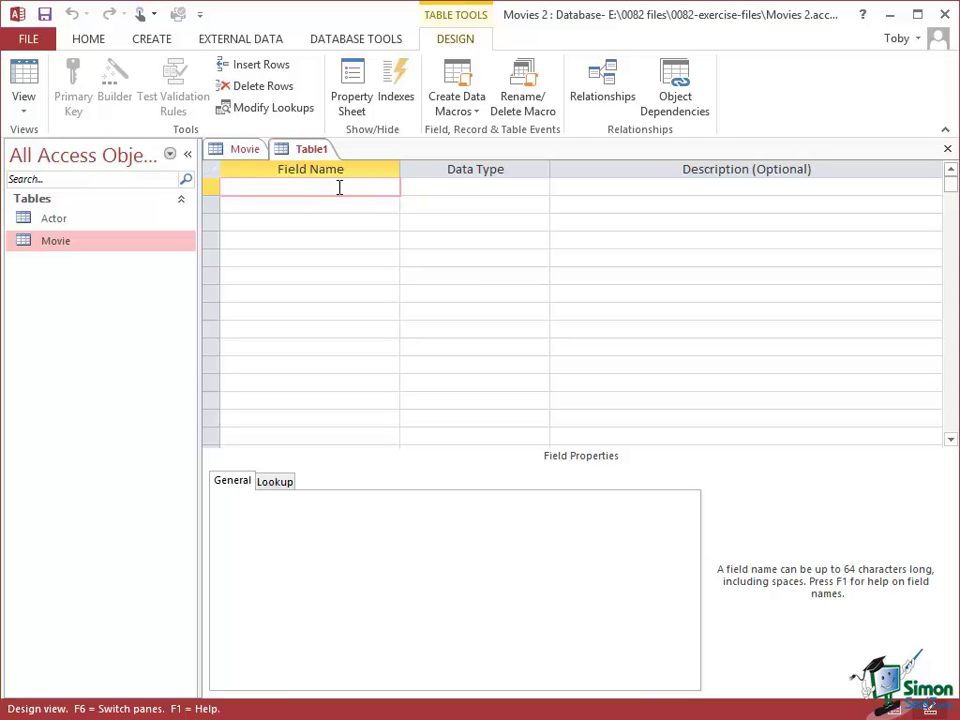
Add a Short Text field named Genre to Table1 and make it the primary key.
type("Genre")
left_click(454, 188)
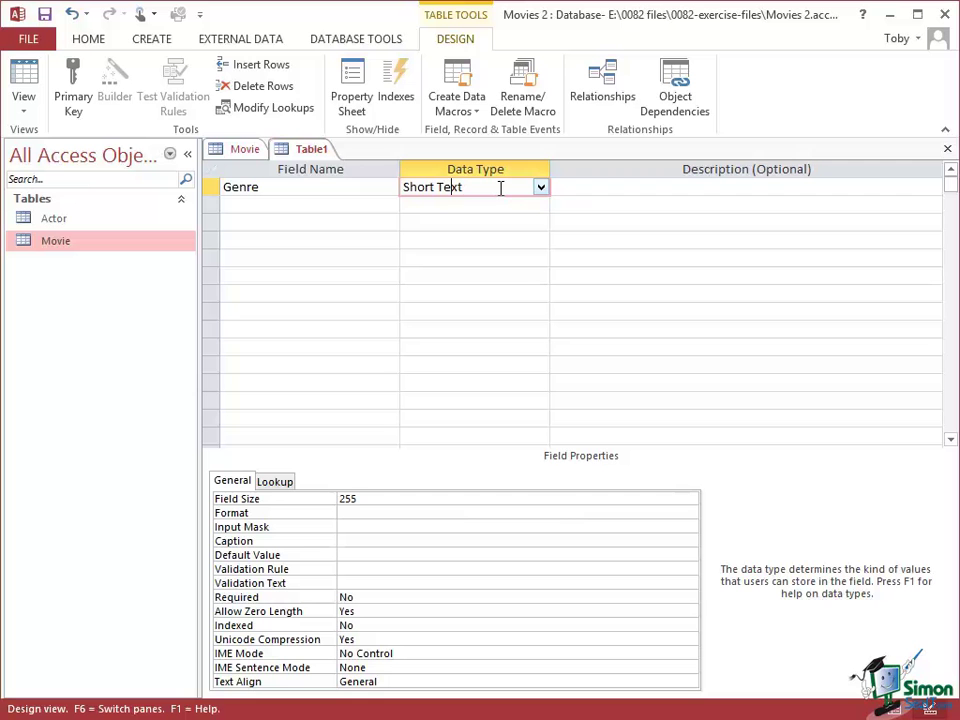
left_click(600, 187)
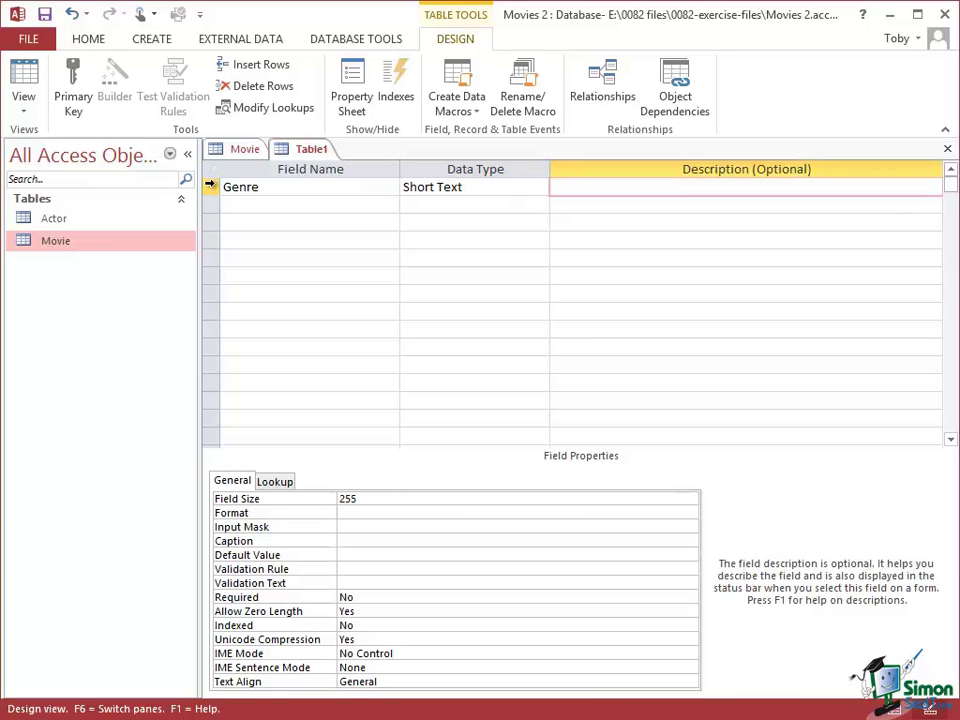
left_click(209, 187)
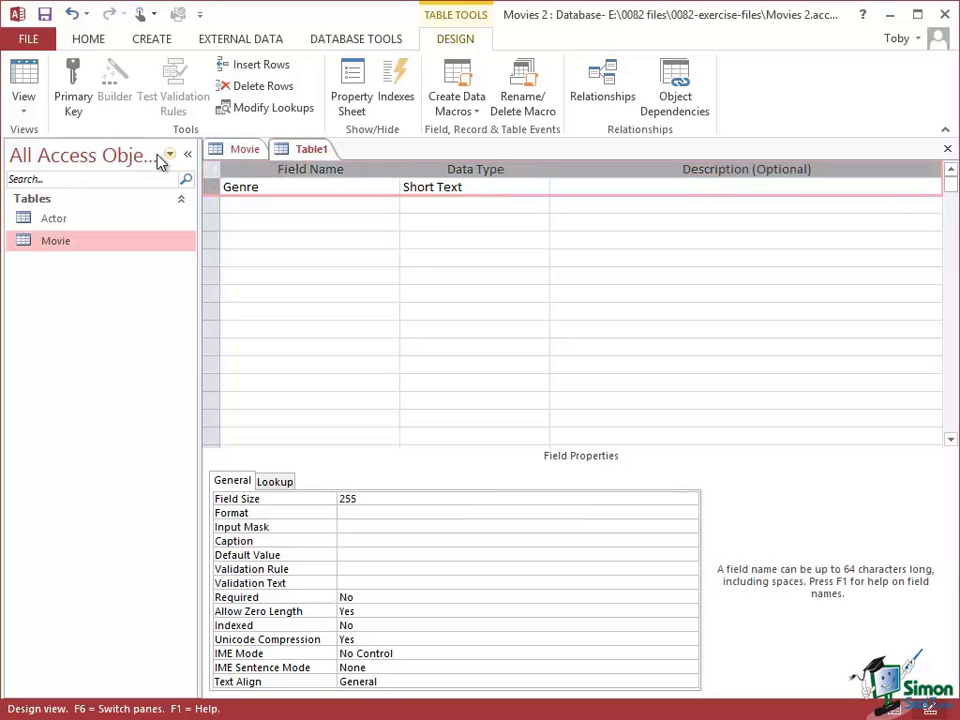
left_click(80, 90)
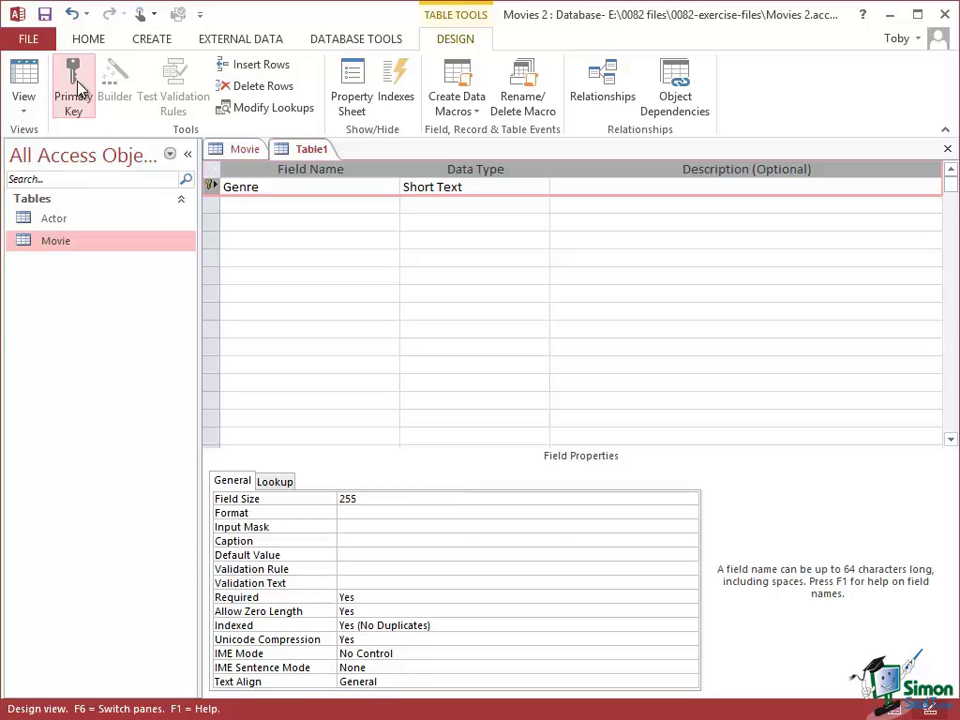
Switch Table1 to Datasheet view, saving it as tblGenre.
left_click(25, 113)
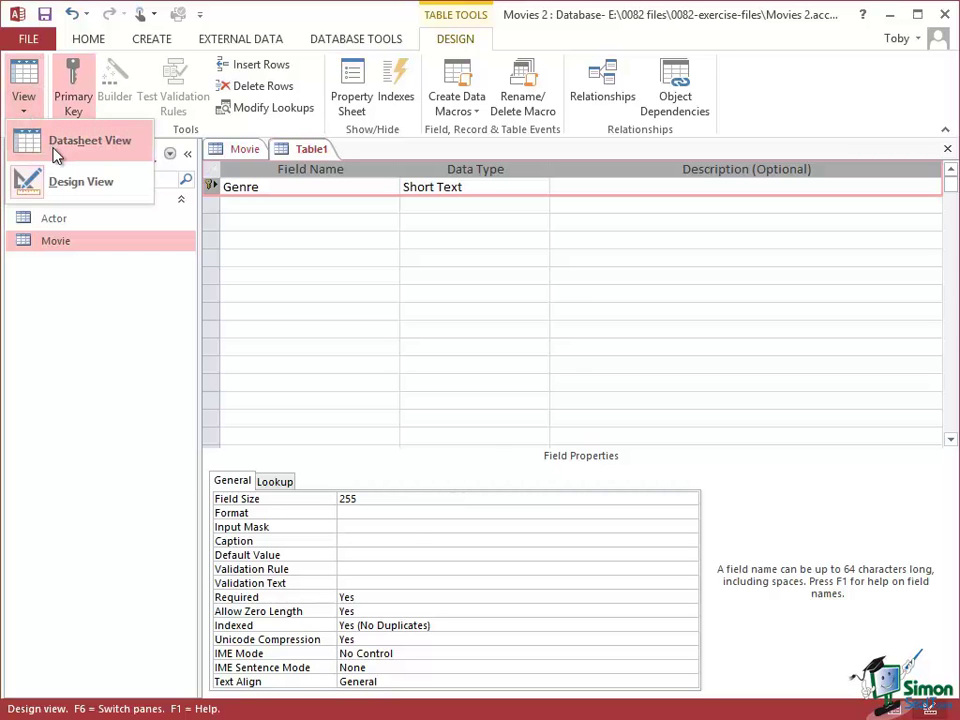
left_click(57, 145)
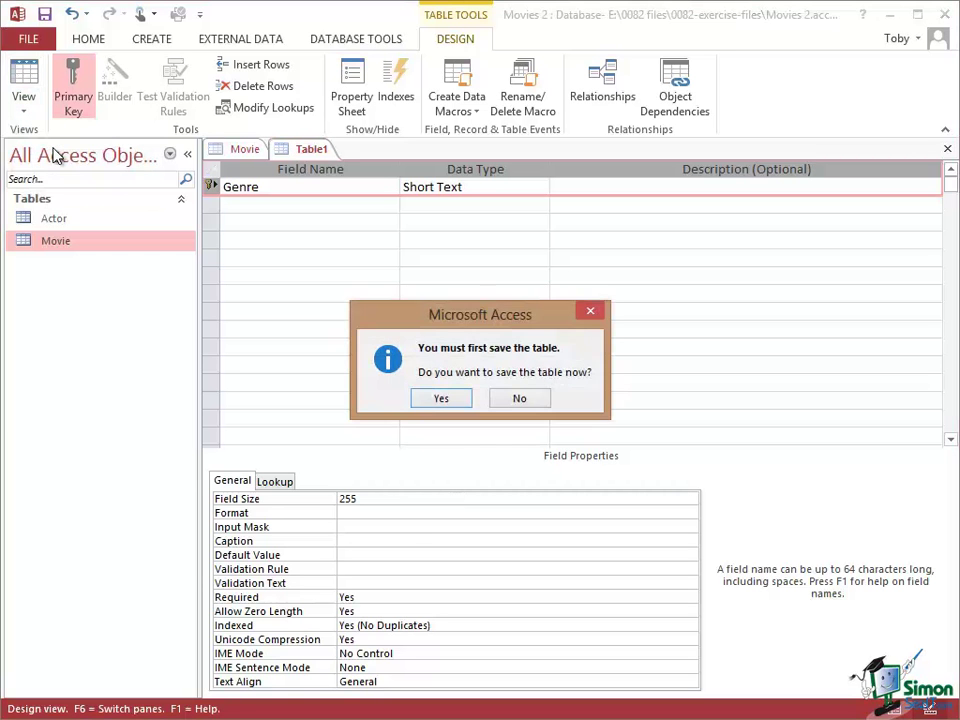
left_click(443, 399)
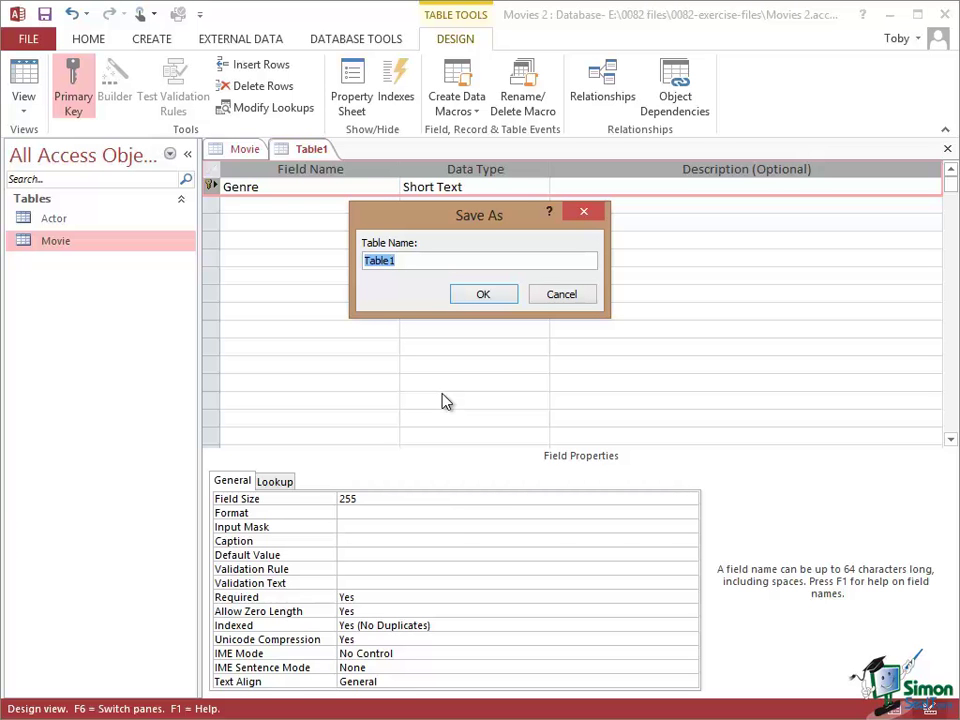
type("tblGenre")
left_click(483, 296)
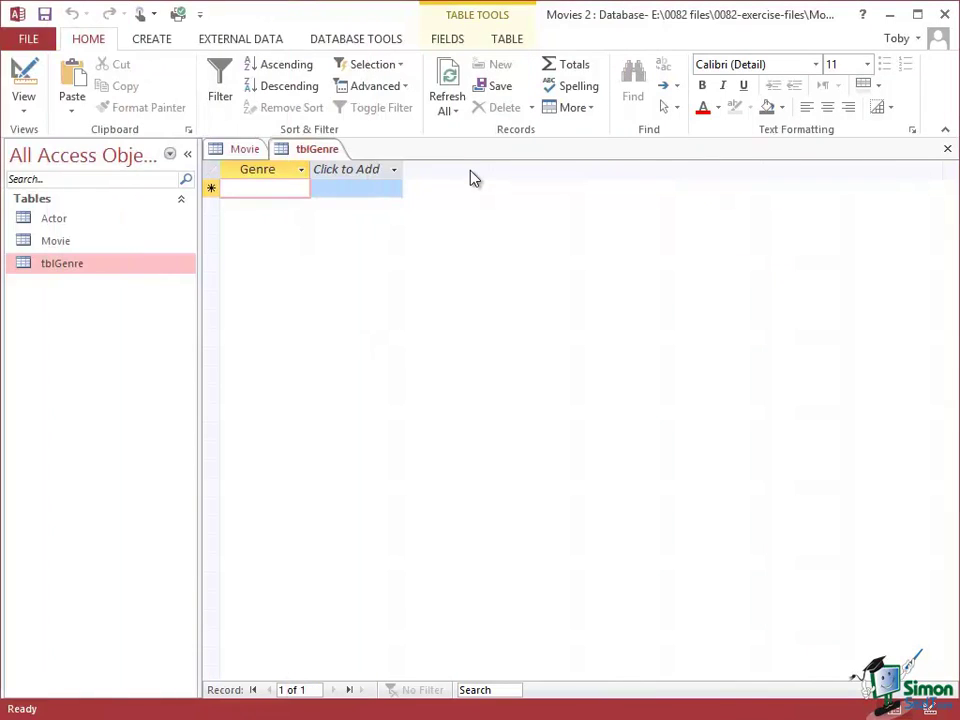
Enter the genres Action, Adult and Adventure as separate records in tblGenre.
type("A")
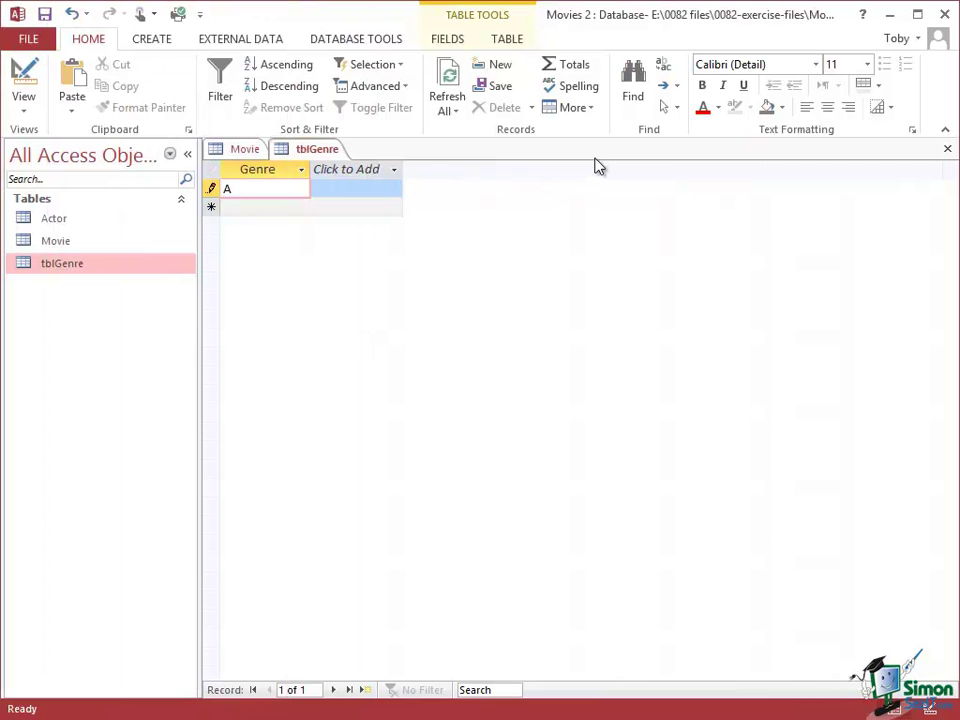
type("ction")
key("Return")
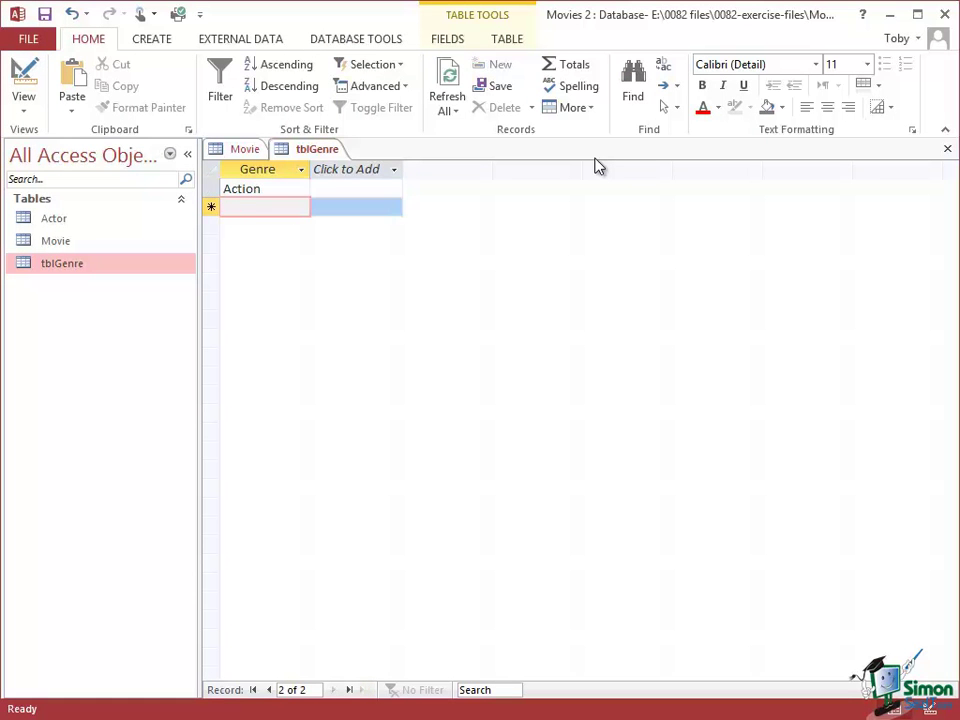
type("Adult")
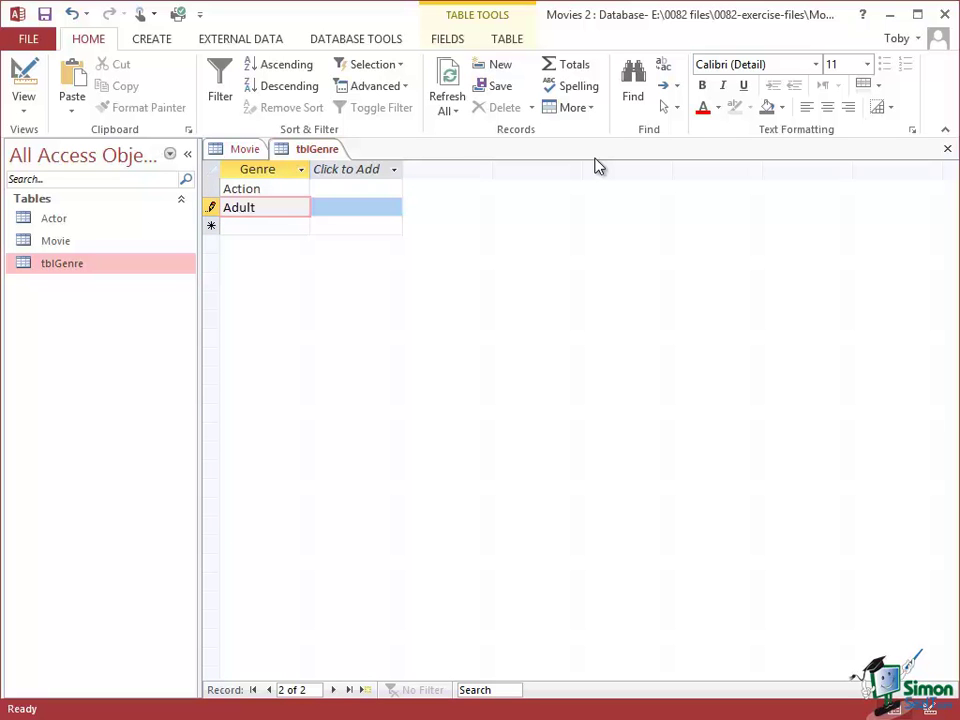
key("Return")
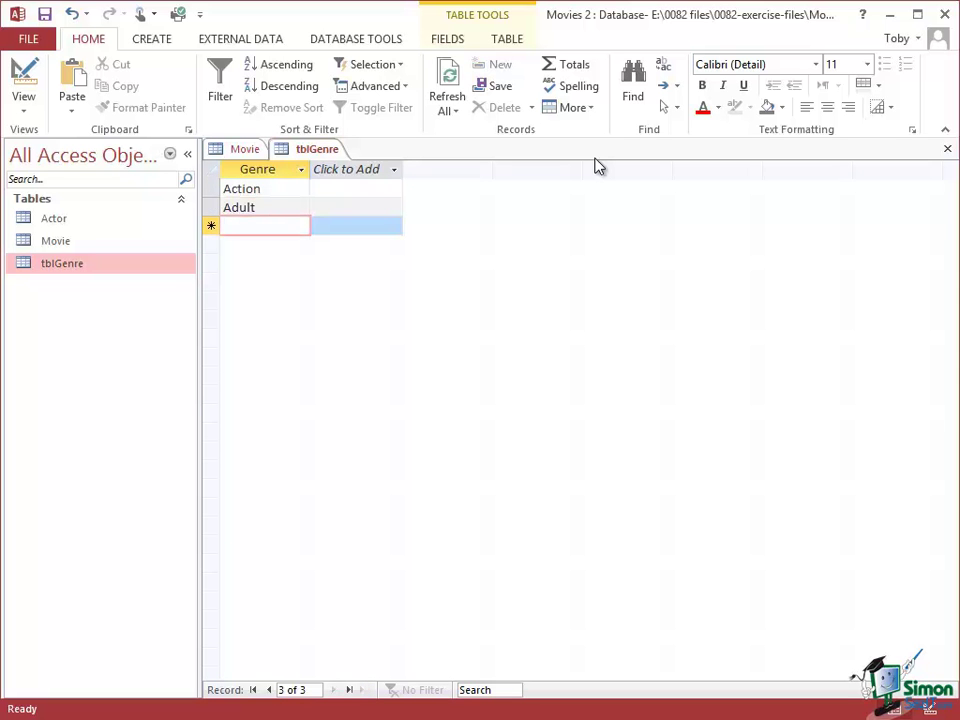
type("Adven")
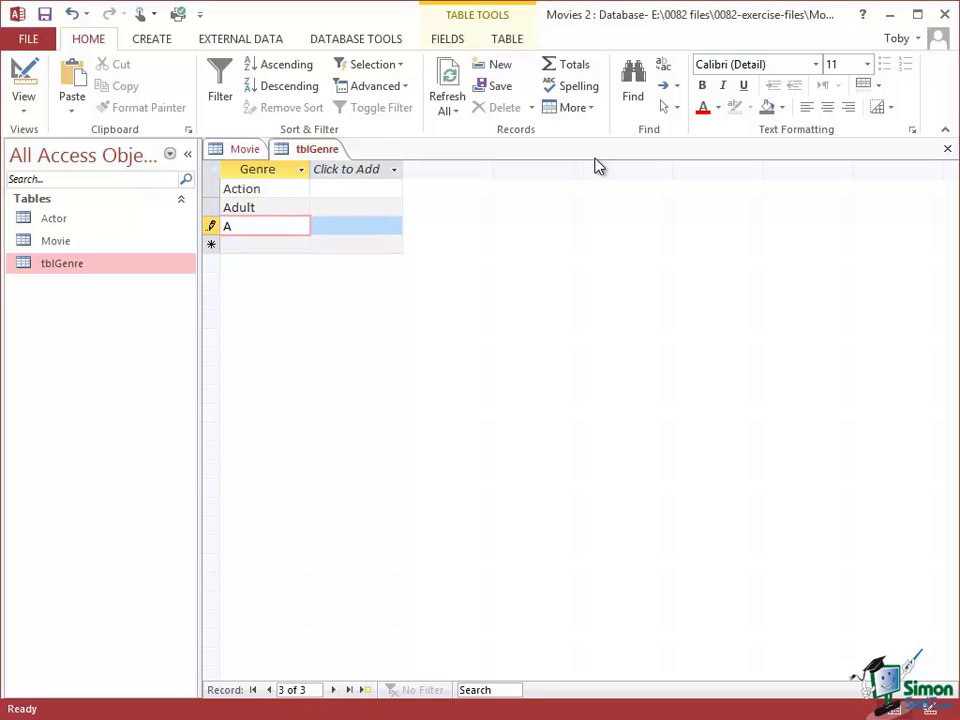
type("ture")
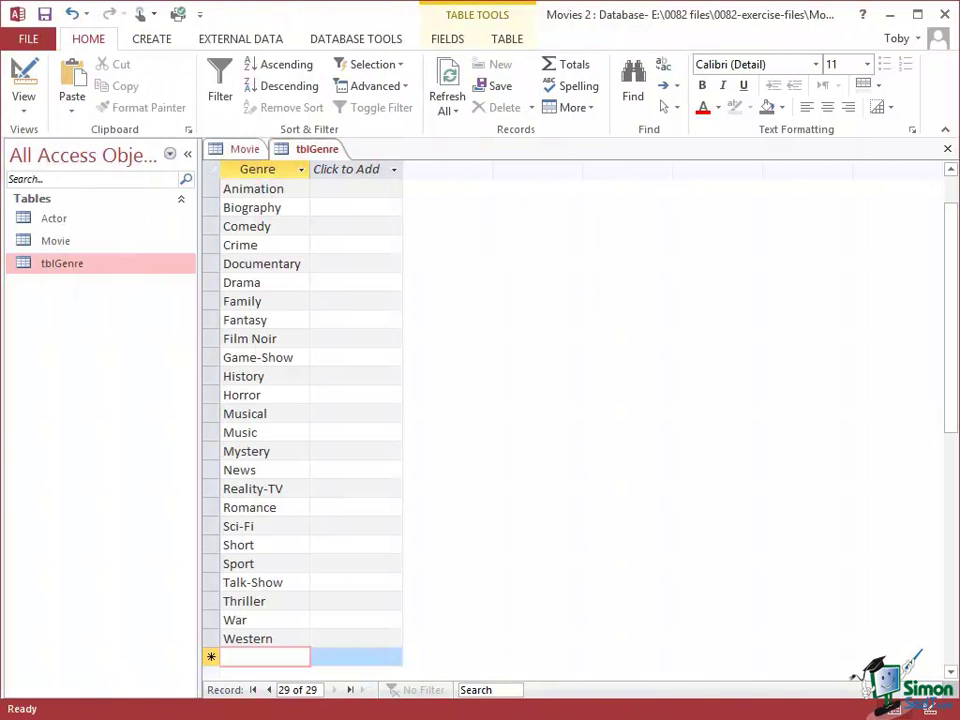
Close the tblGenre and Movie tables, saving Movie's design changes.
left_click(948, 150)
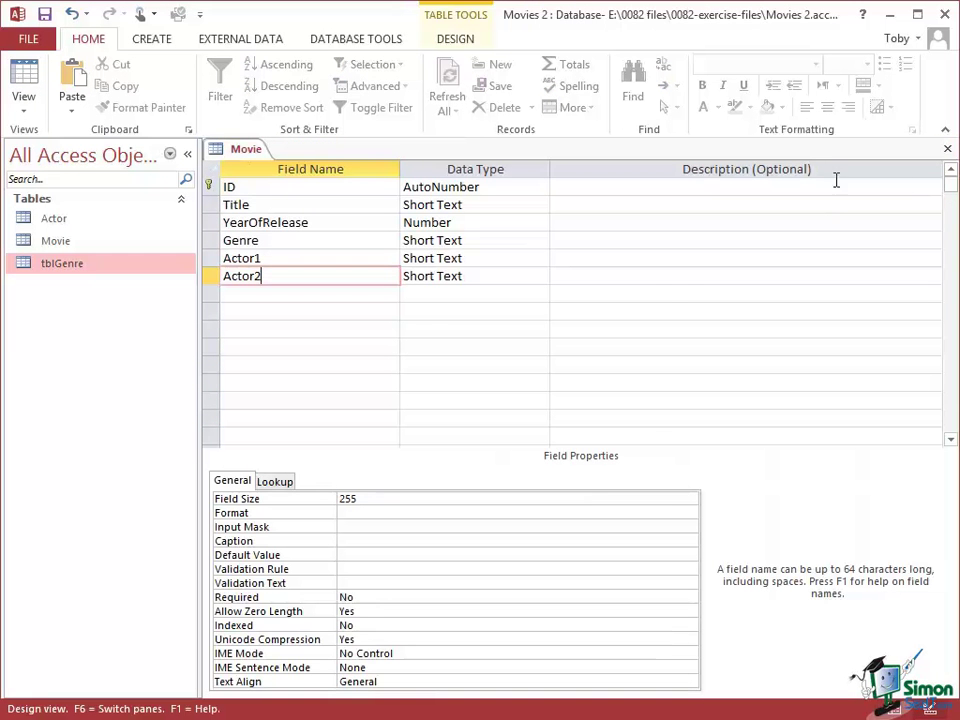
left_click(948, 150)
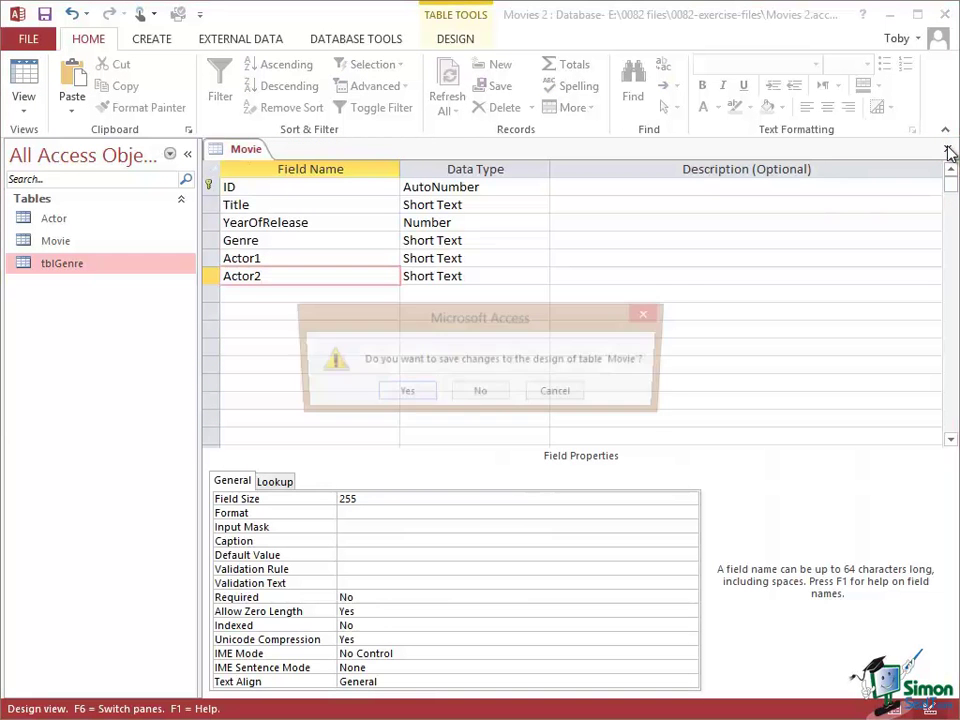
left_click(403, 394)
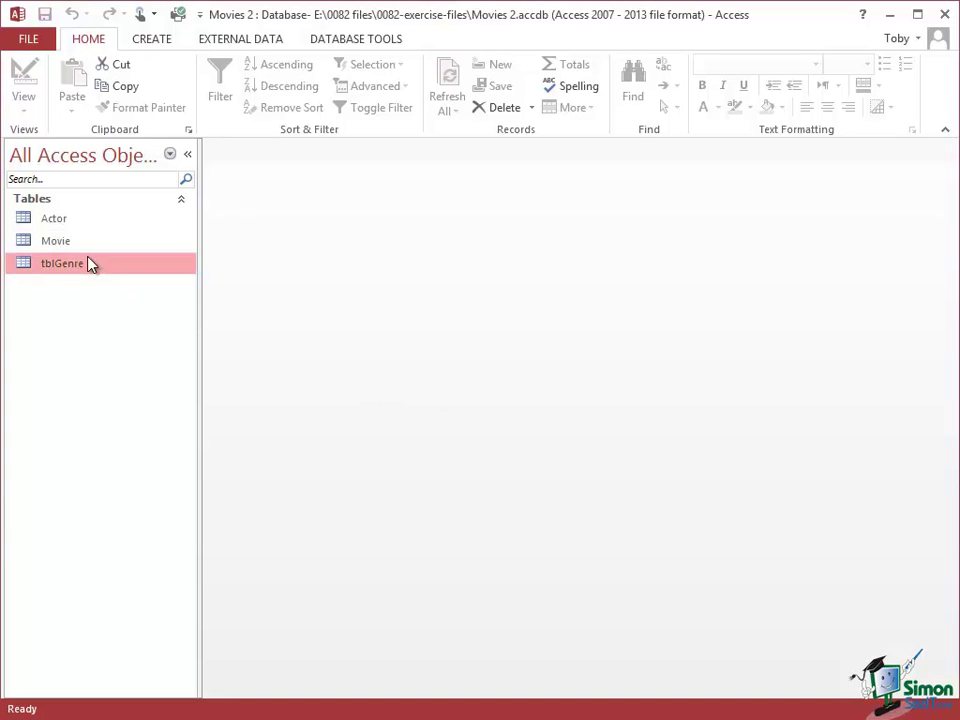
Rename the Movie and Actor tables to tblMovie and tblActor.
right_click(56, 250)
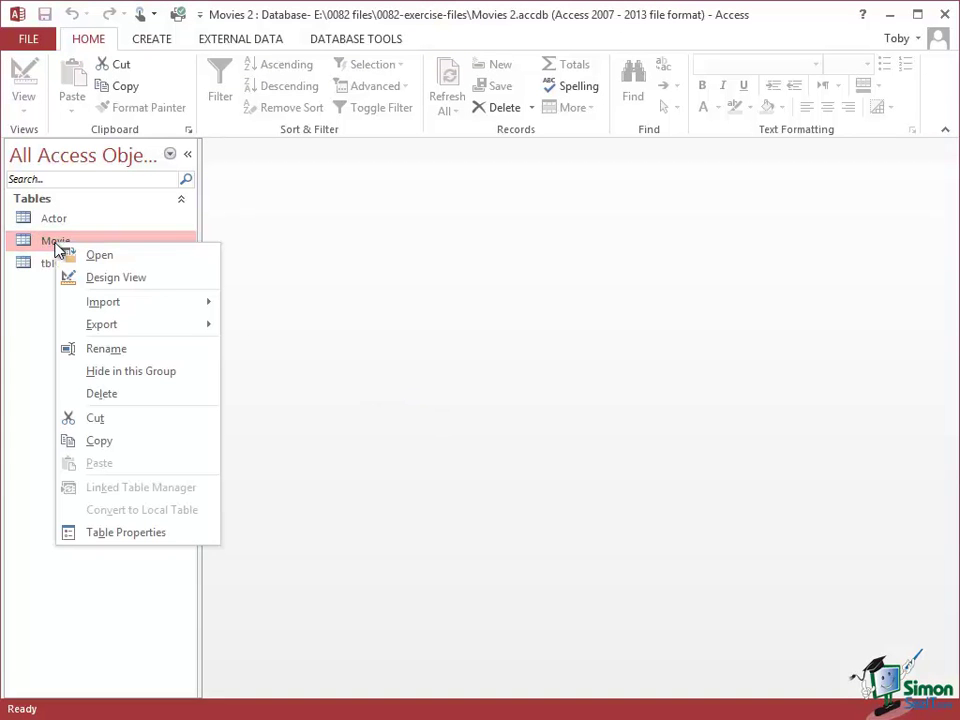
left_click(113, 352)
key("End")
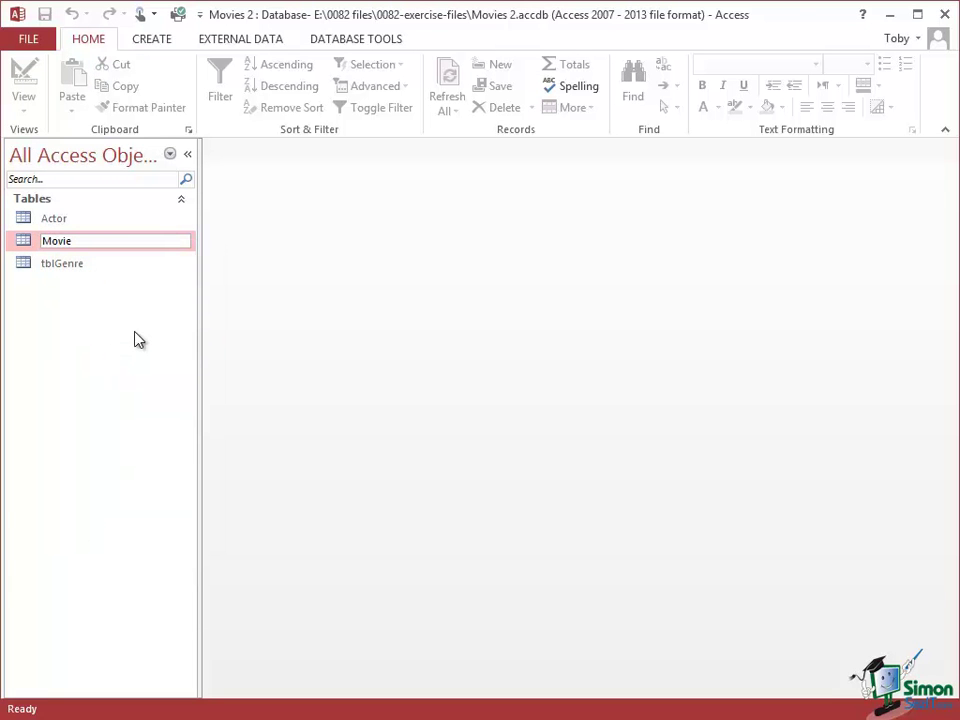
key("Home")
type("tbl")
left_click(68, 222)
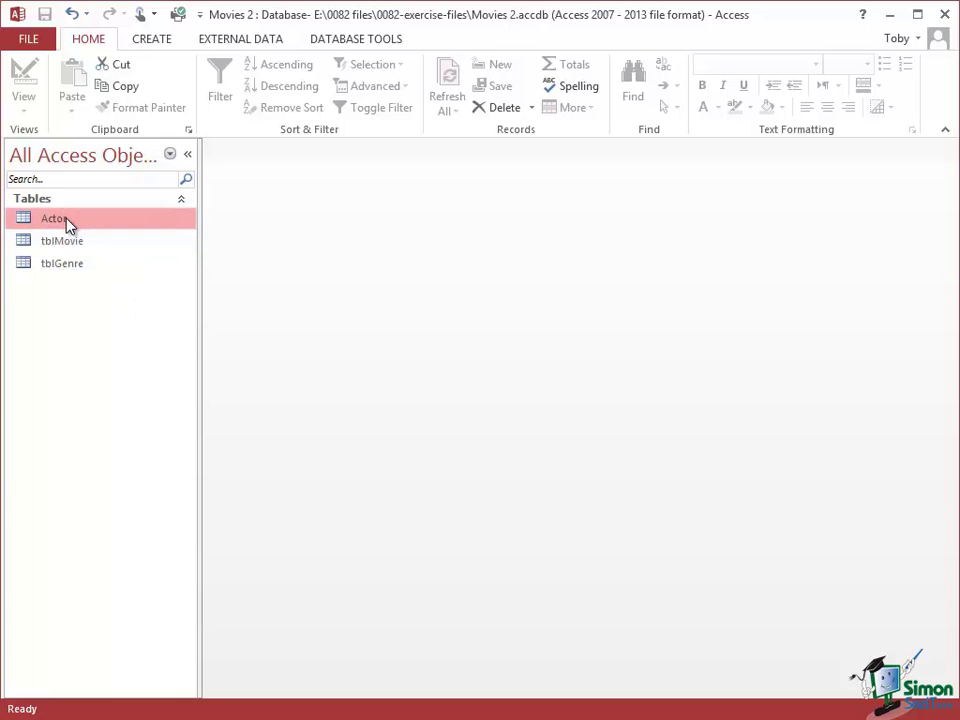
right_click(68, 222)
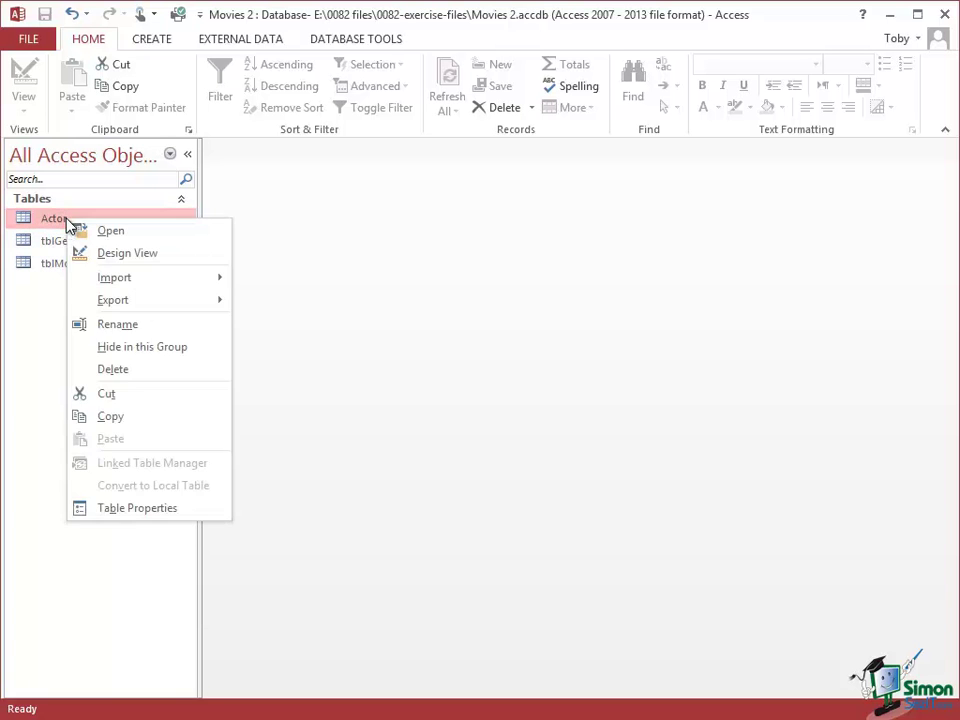
left_click(101, 324)
key("Home")
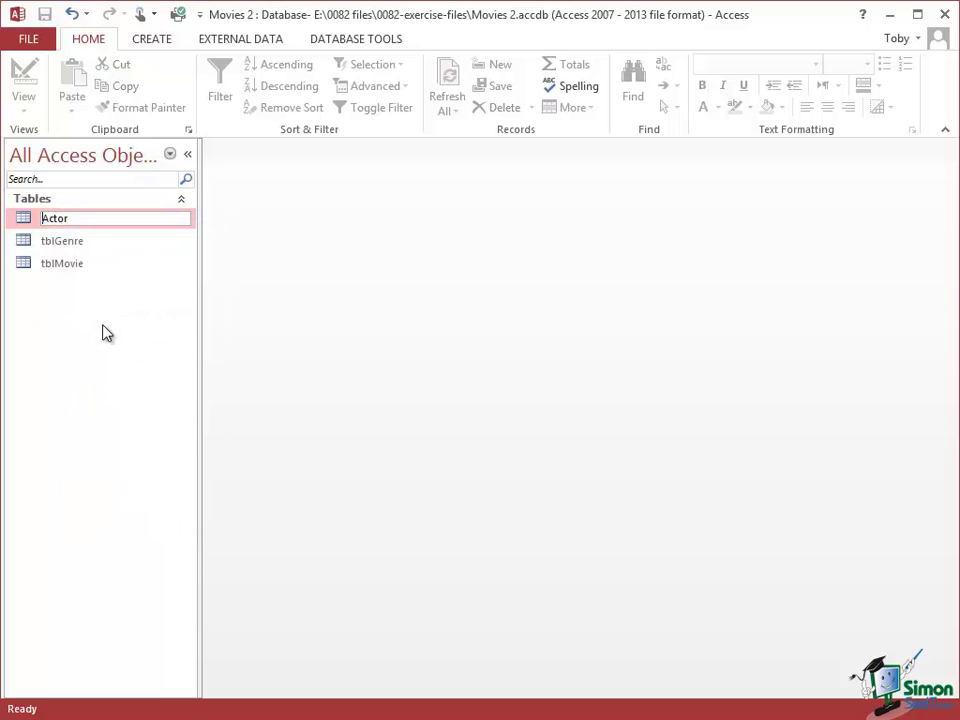
type("tbl")
left_click(64, 252)
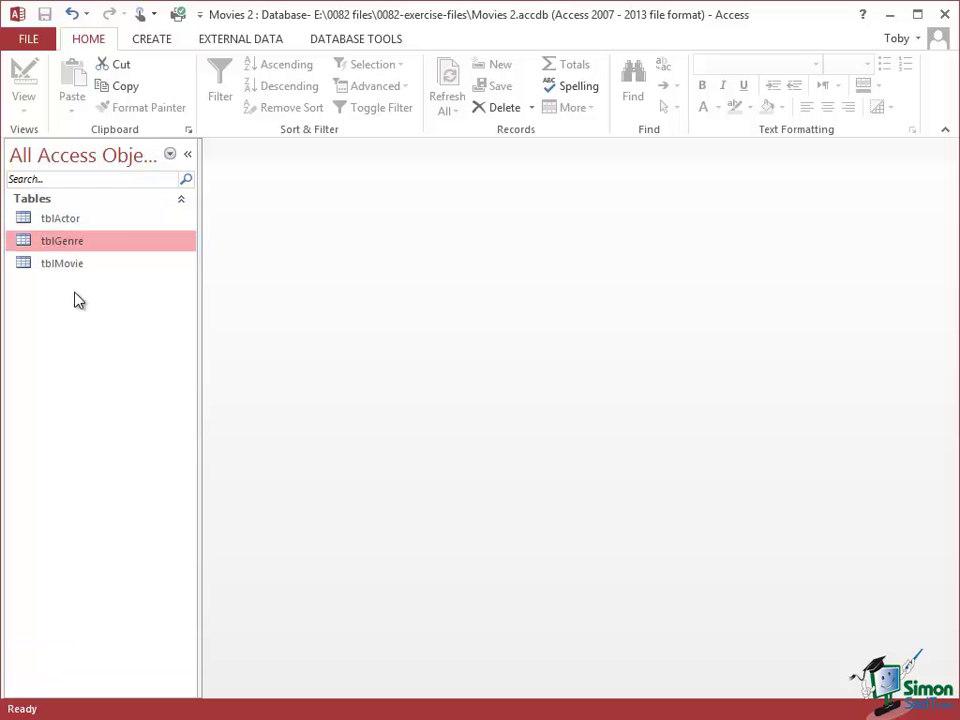